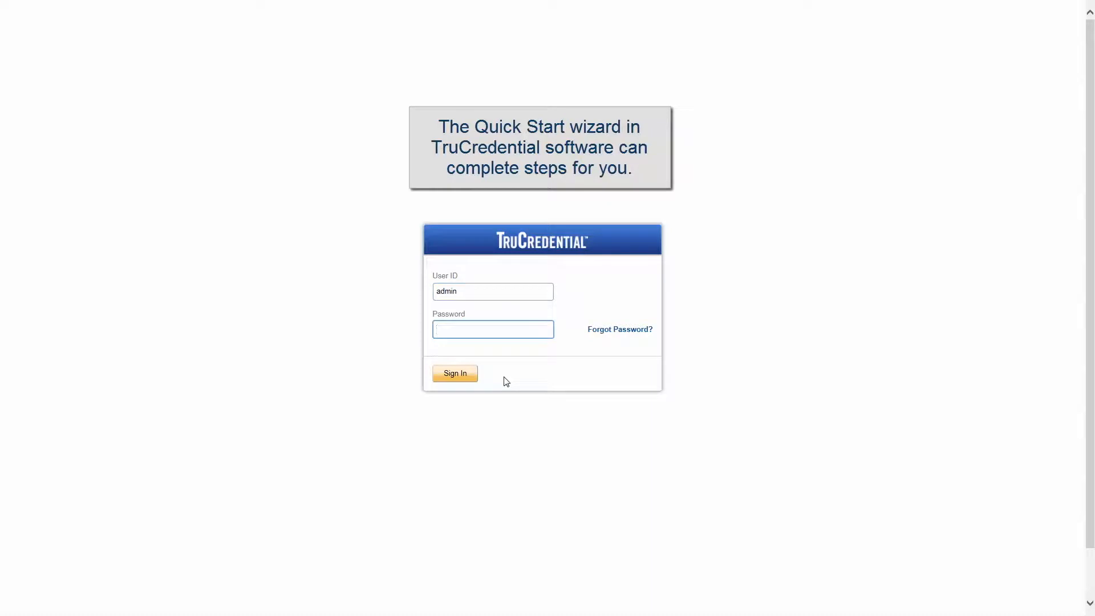
Step: Sign in to the admin account by entering its password, and dismiss the Welcome wizard
text(••••••)
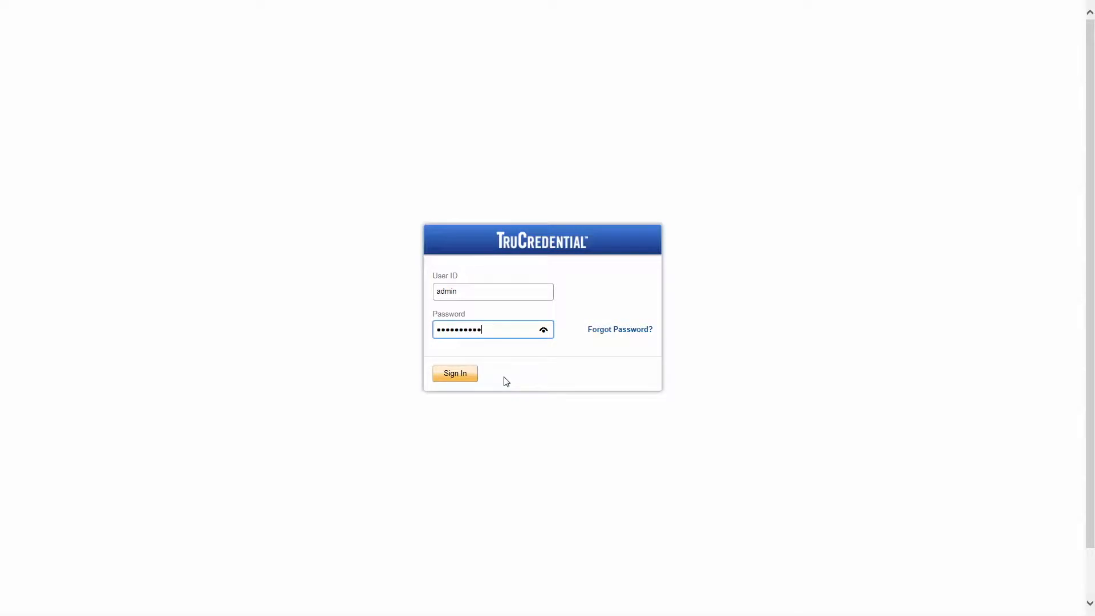
click(474, 381)
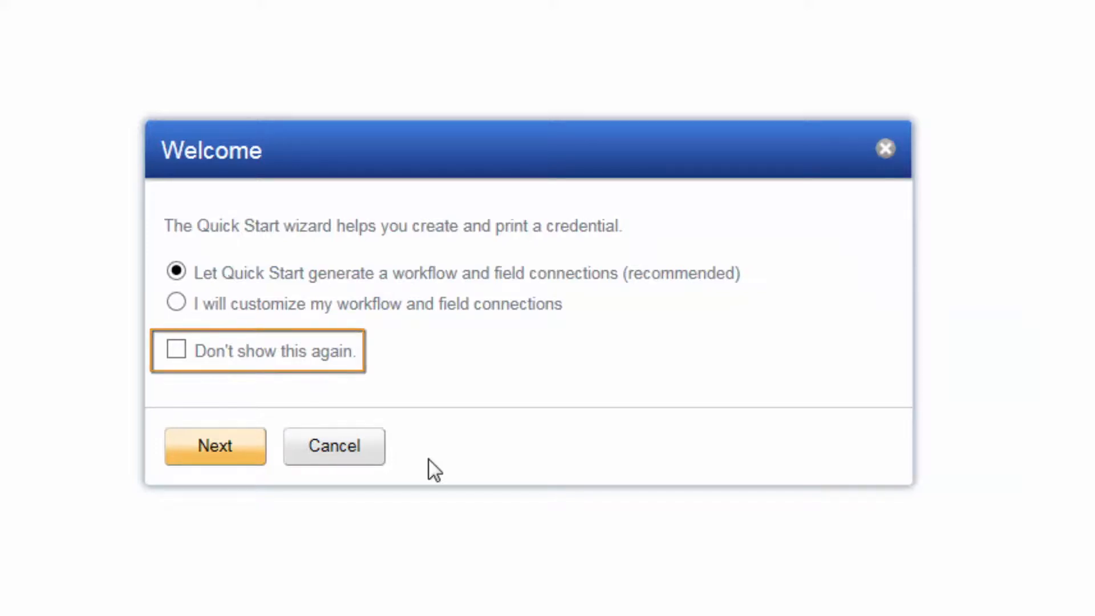
click(354, 464)
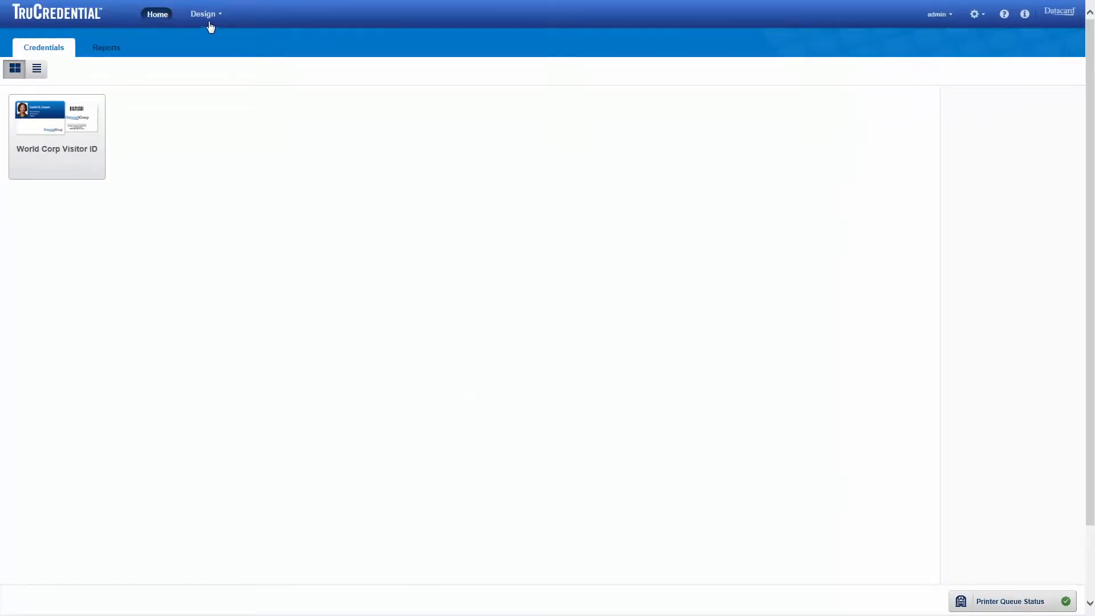
Step: Start the Quick Start wizard with the option to generate a workflow and field connections
click(210, 20)
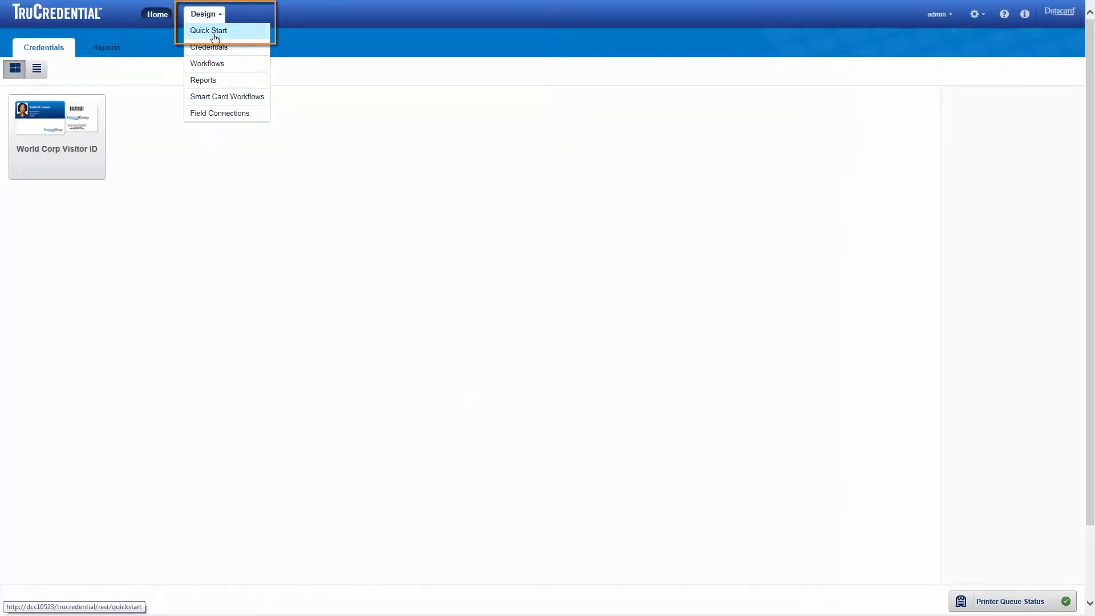
click(214, 36)
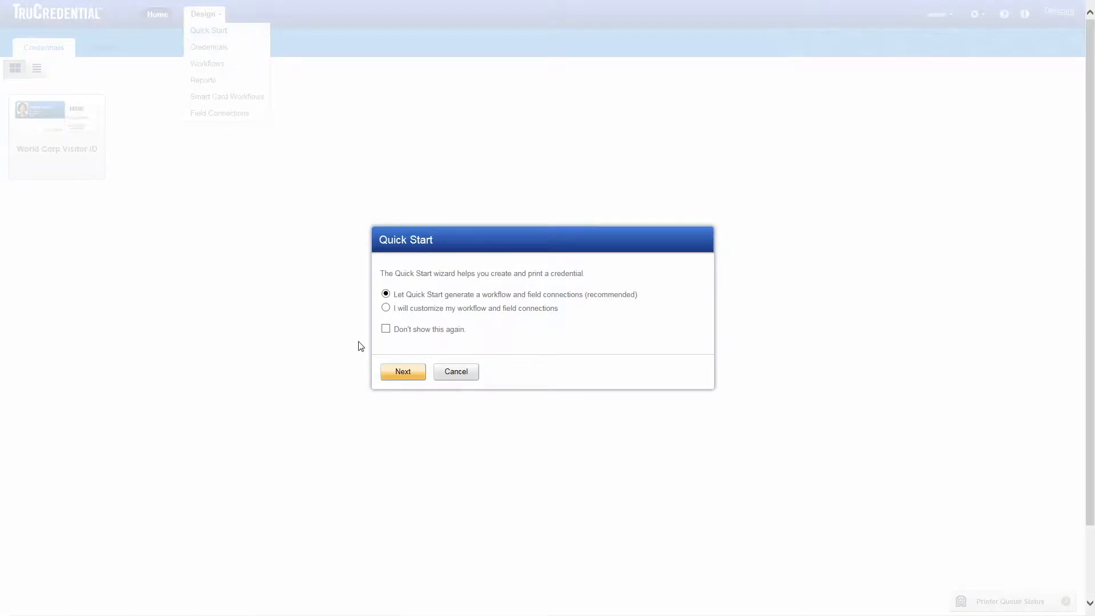
click(404, 374)
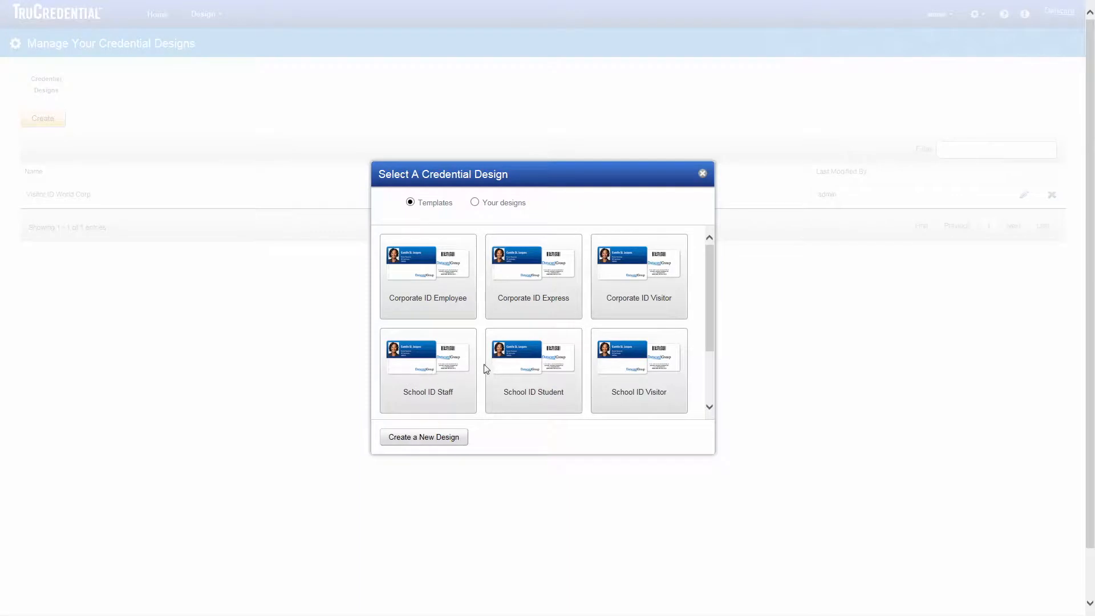
Step: Base the credential on the Corporate ID Employee template and name it Employee ID World Corp
drag(714, 347, 716, 408)
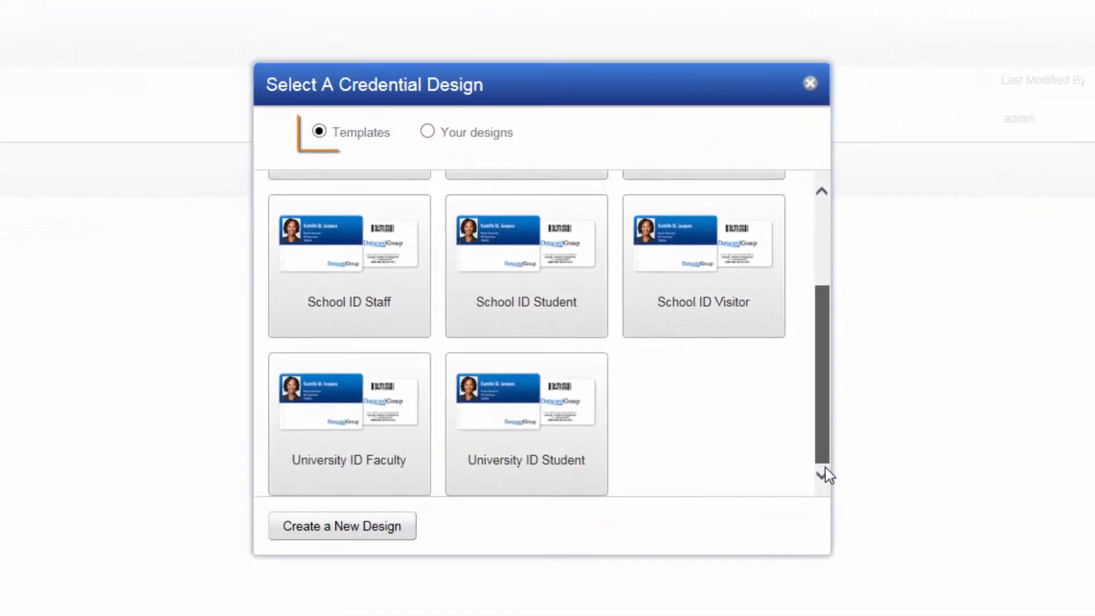
drag(822, 463, 820, 366)
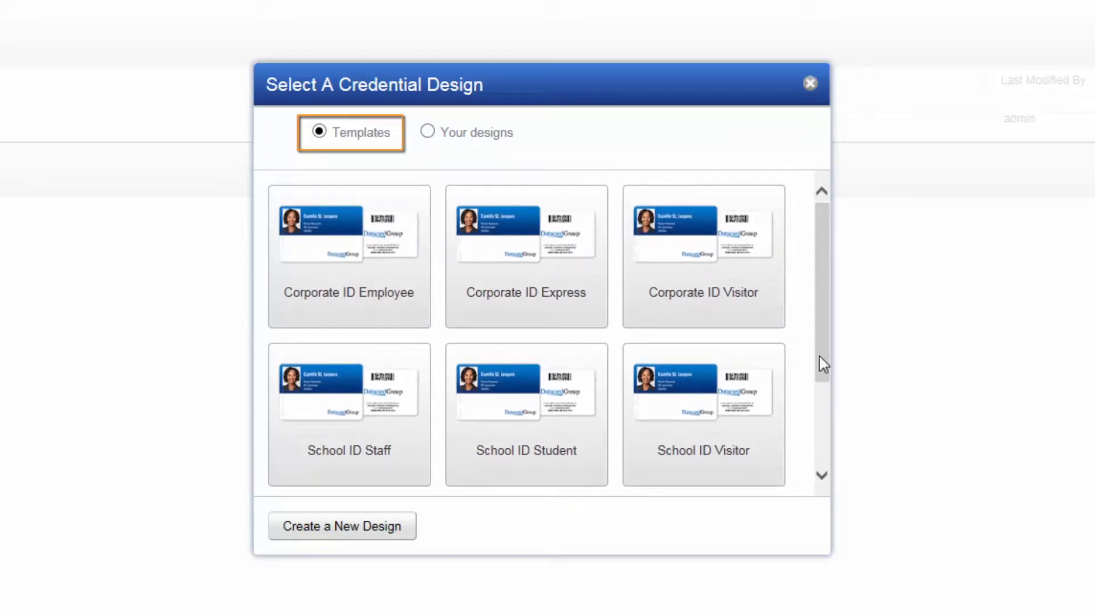
click(427, 132)
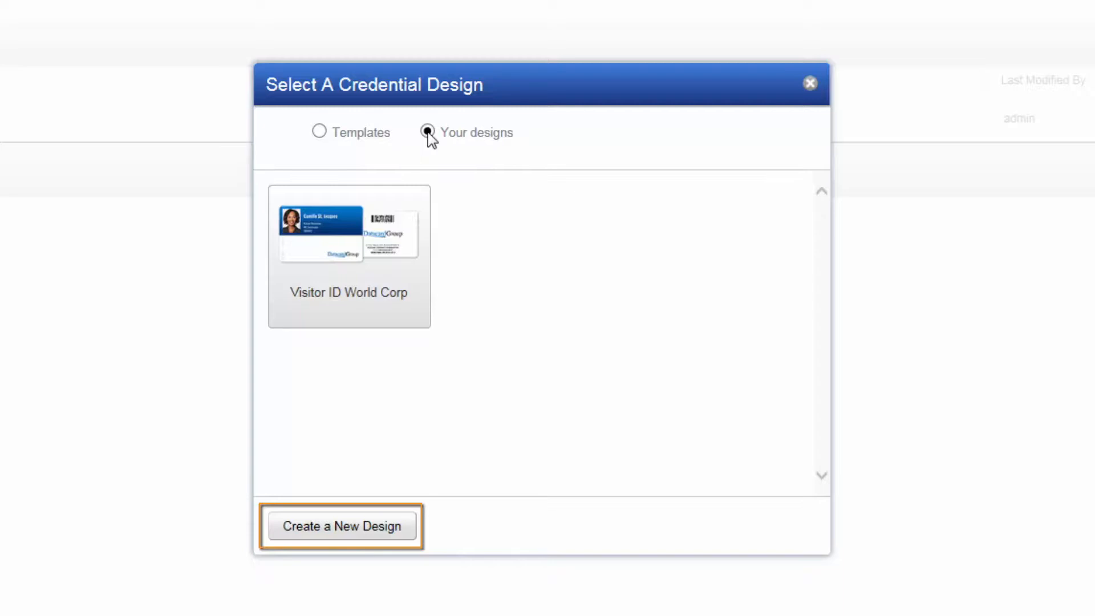
click(318, 131)
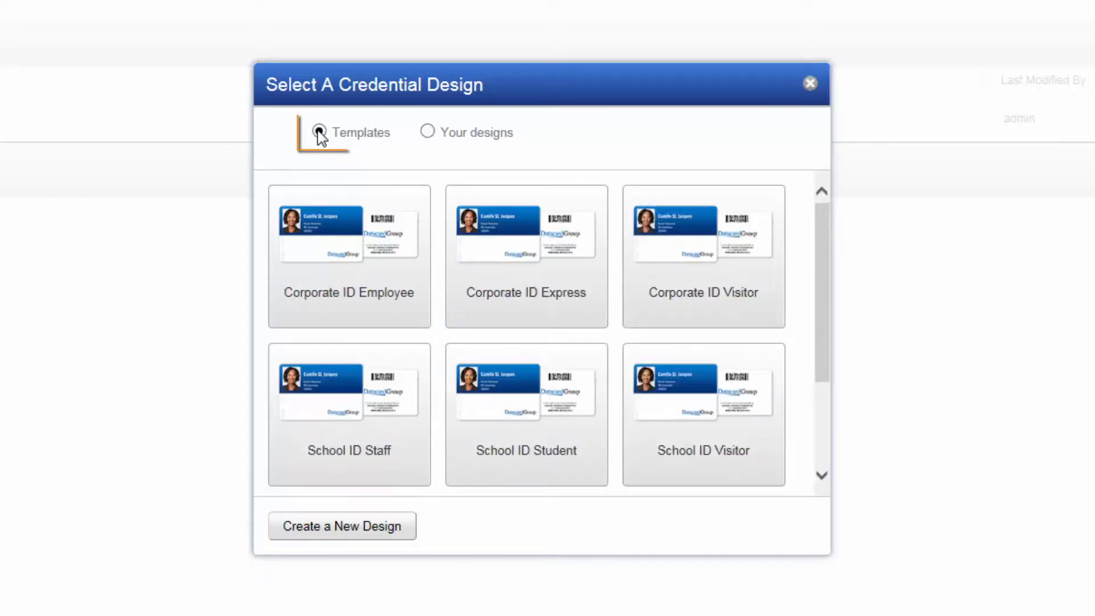
click(336, 250)
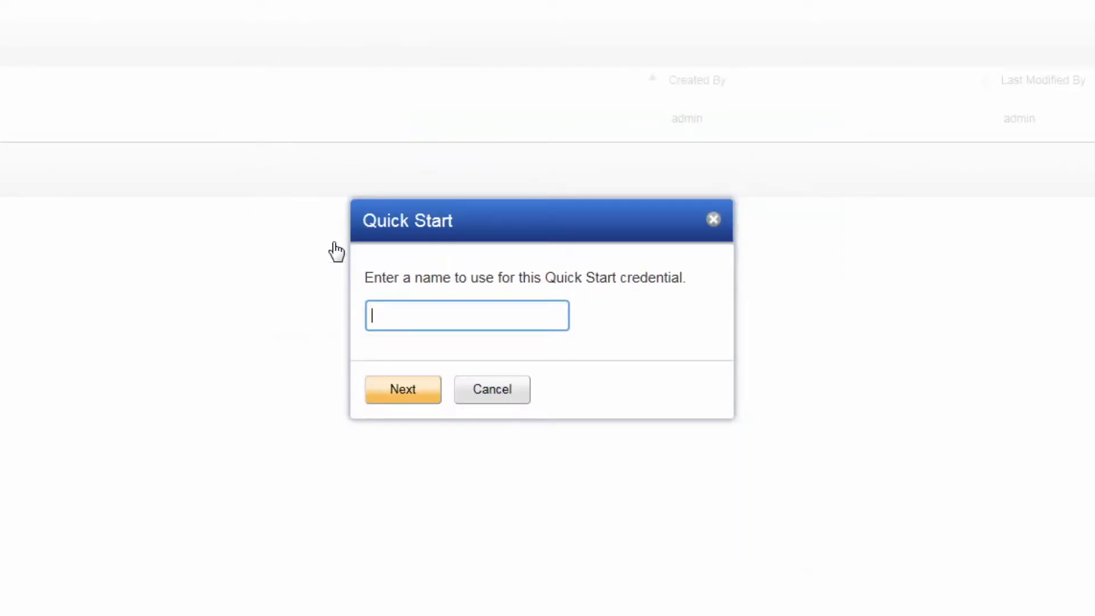
text(Employee ID )
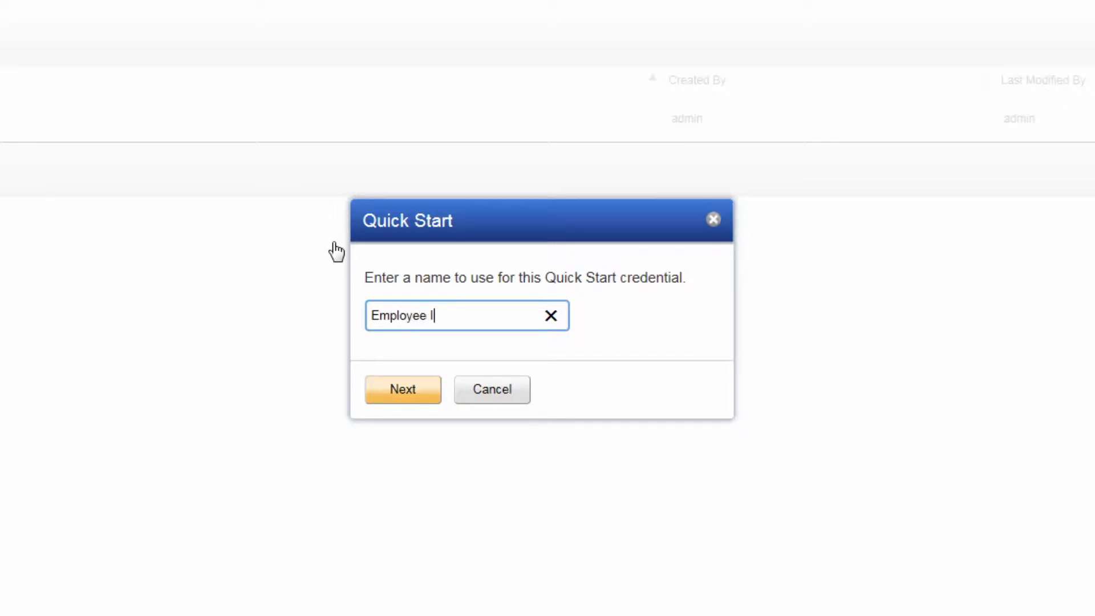
text(World Corp)
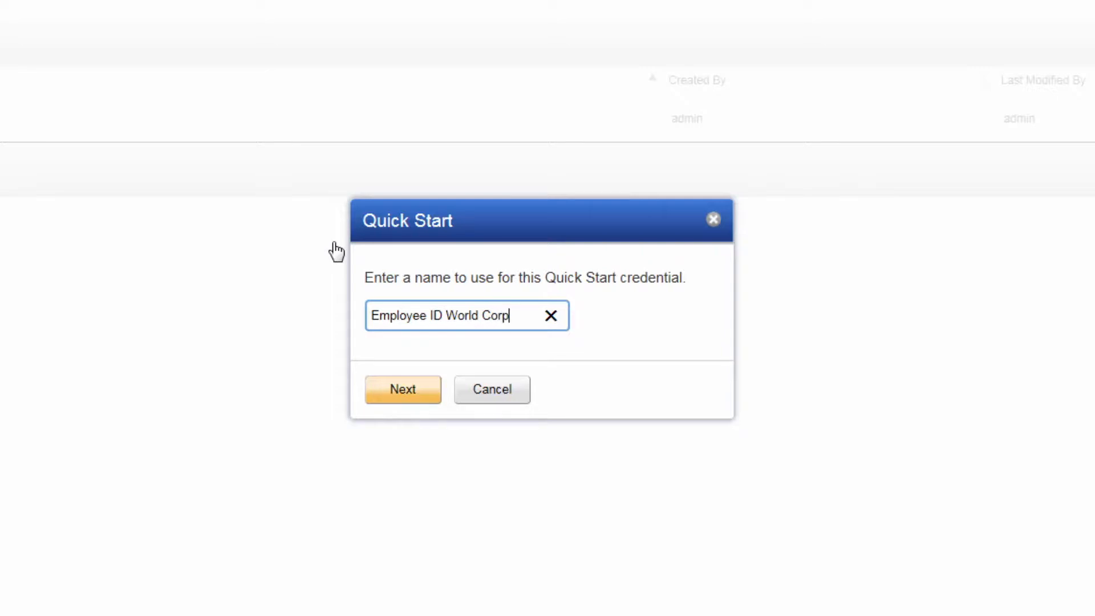
click(385, 391)
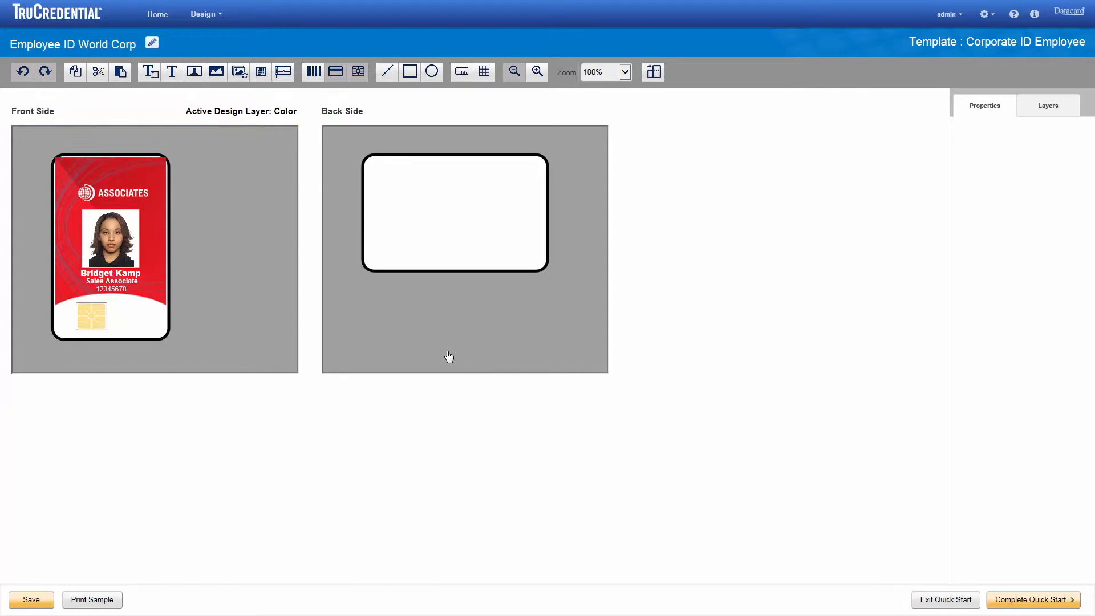
Step: Hide the Color layer on the front side of the card, and make it visible again
click(1035, 109)
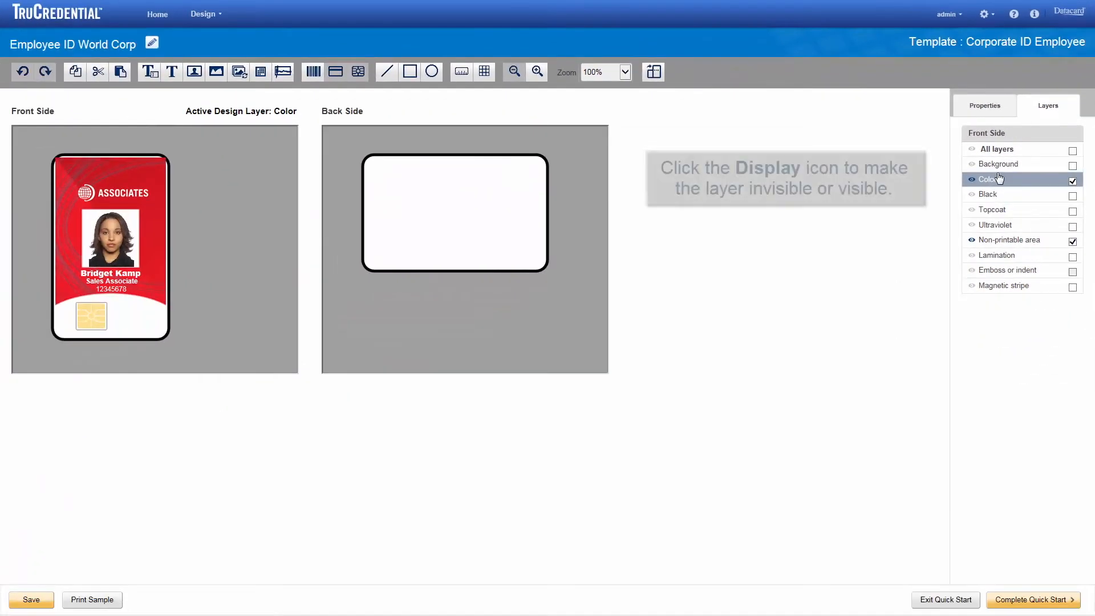
click(972, 180)
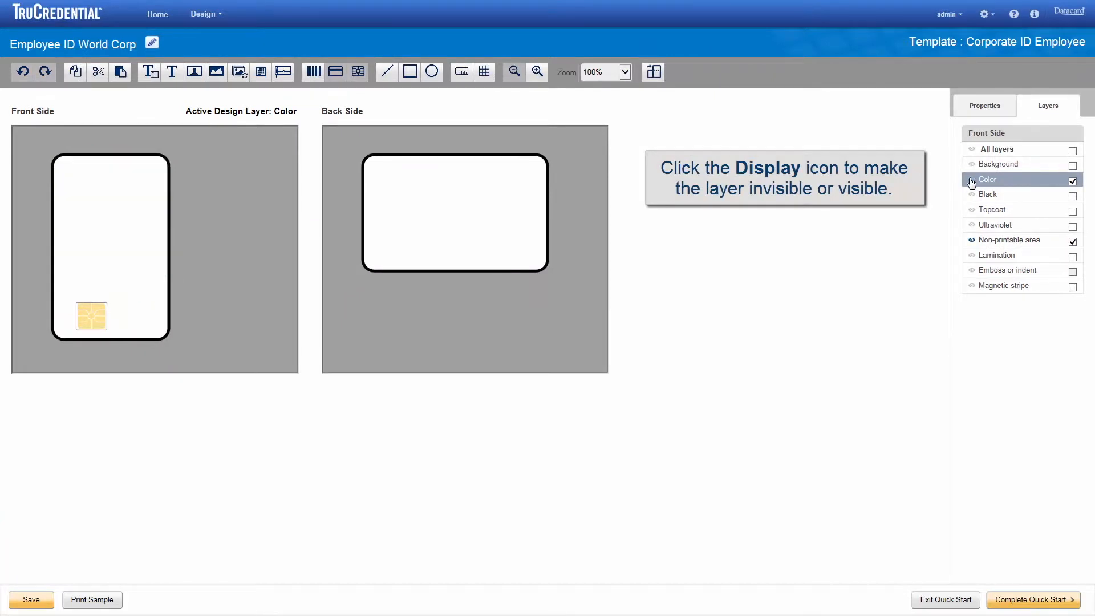
click(972, 181)
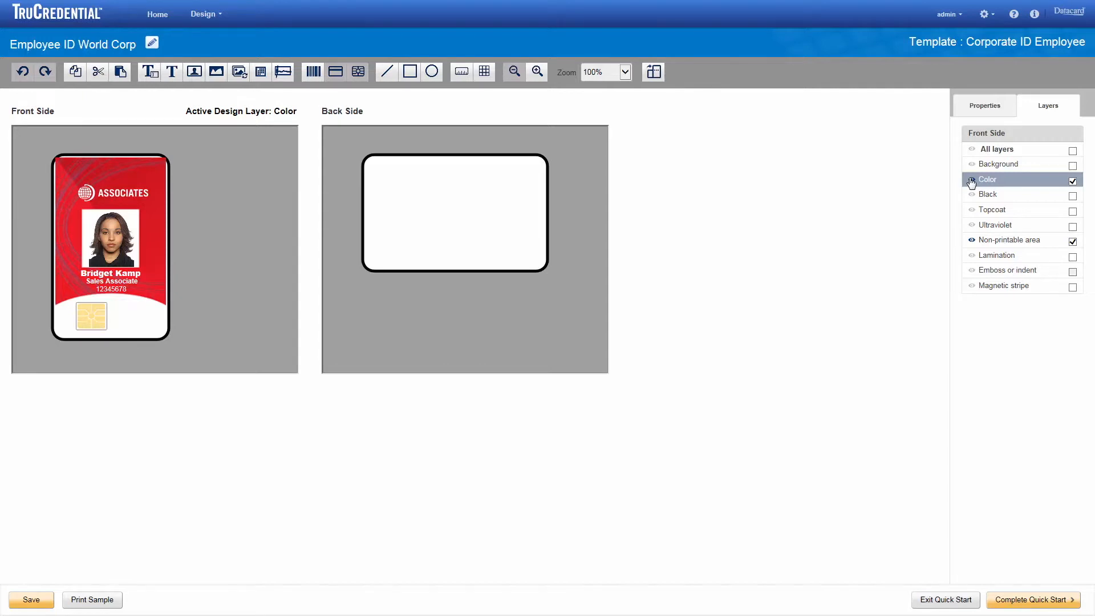
Step: Set the sizing option of the Employee Logo graphic on the front side to Large as possible without distortion
click(119, 203)
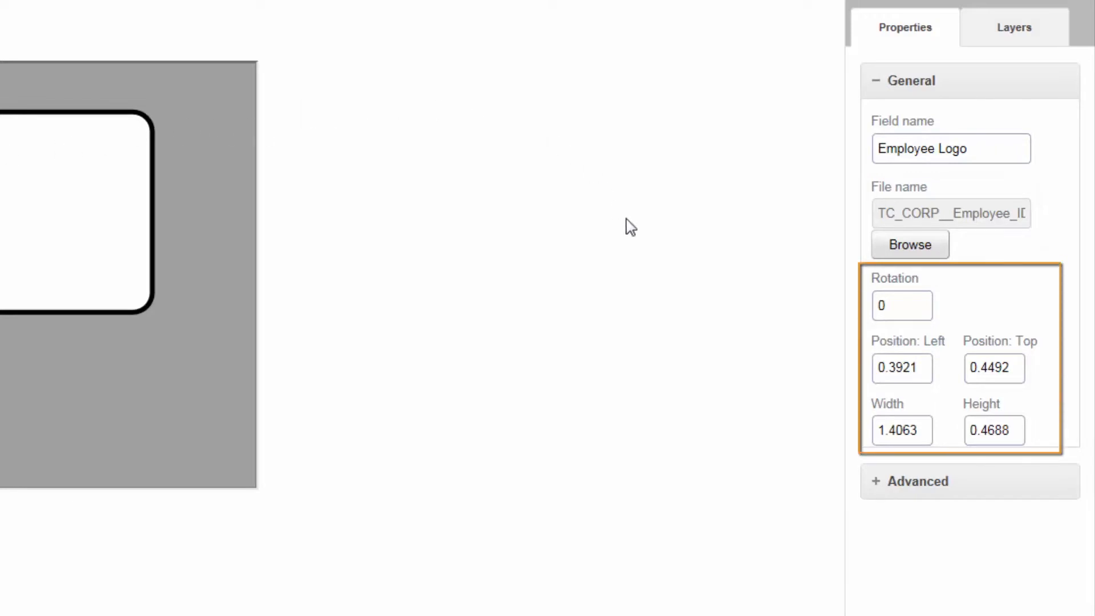
click(875, 491)
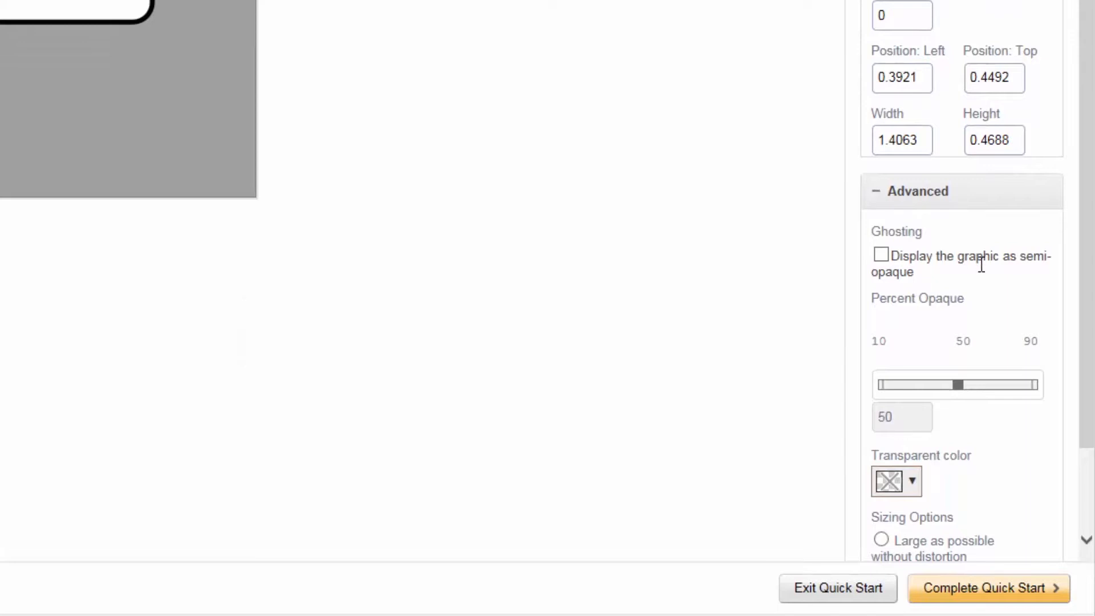
scroll(1052, 308, down, 2)
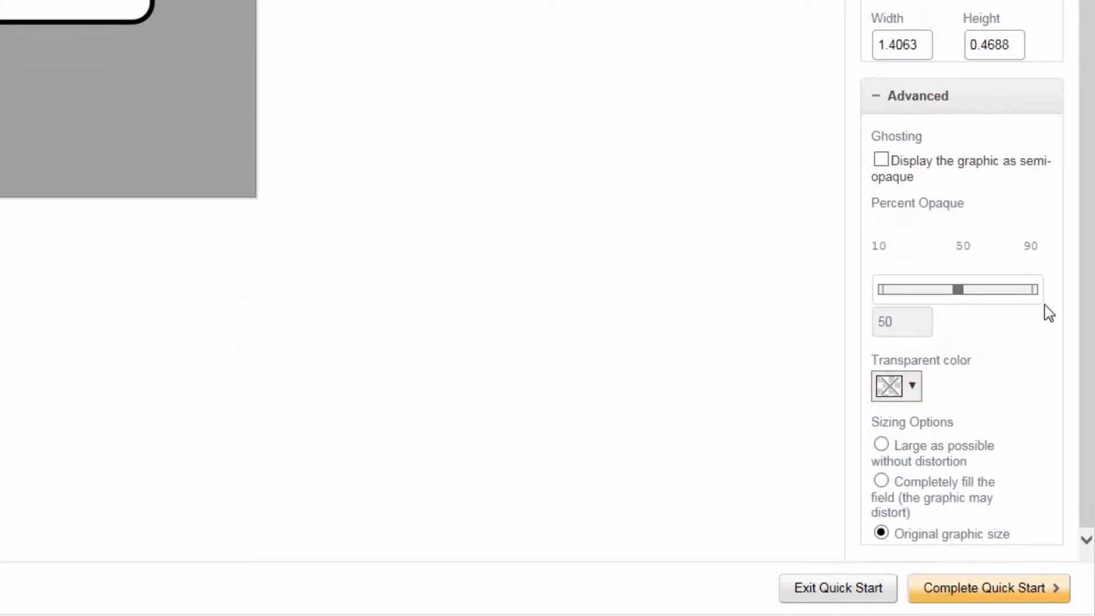
click(882, 448)
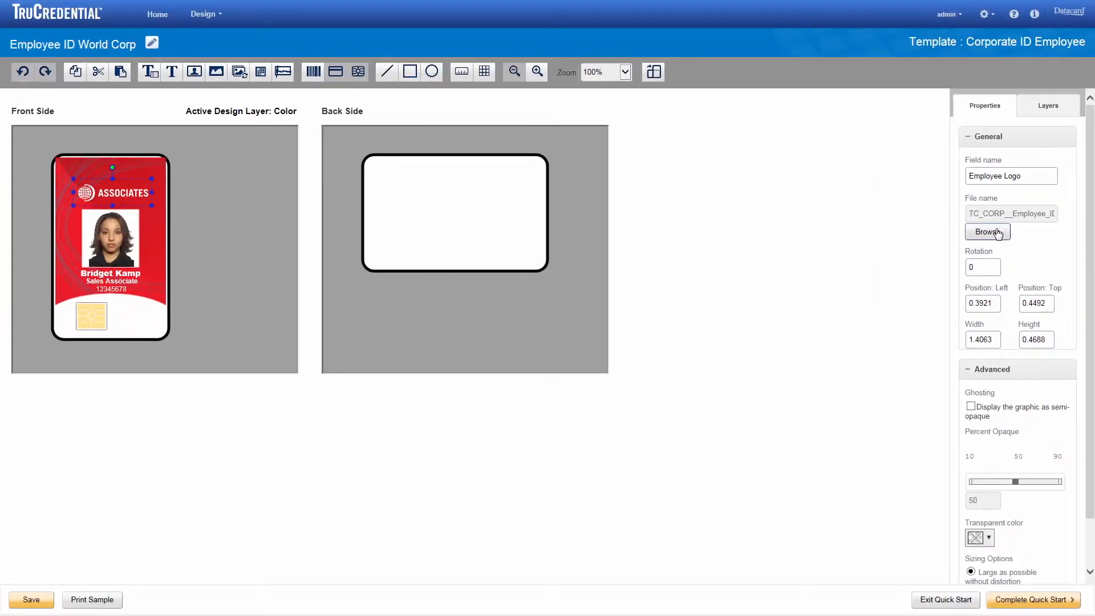
Step: Replace the front logo graphic with WorldCorpLogoVertical and move it to about 0.66 from the left and 0.48 from the top
click(986, 232)
double_click(573, 368)
drag(133, 196, 139, 197)
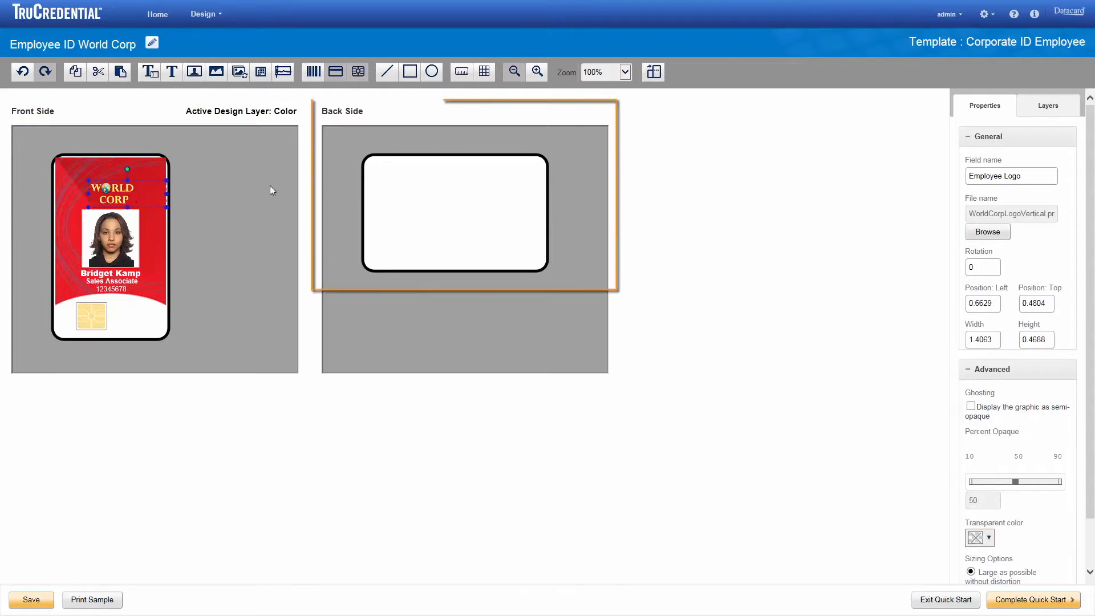
Step: Place a static text field on the back side's Black layer, about 1.13 from the left and 0.71 from the top
click(427, 188)
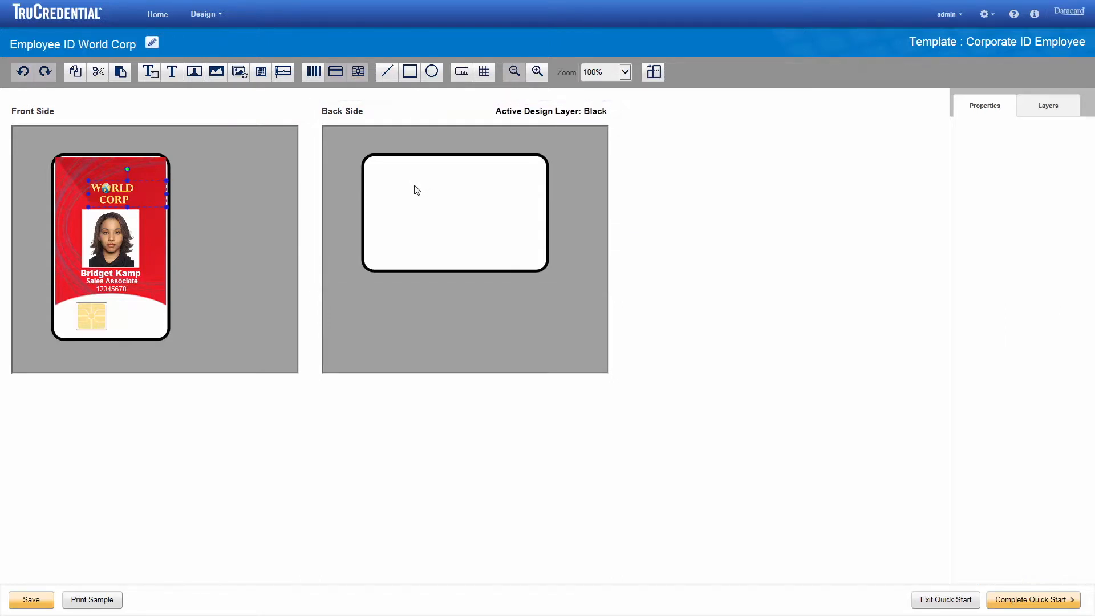
click(1052, 109)
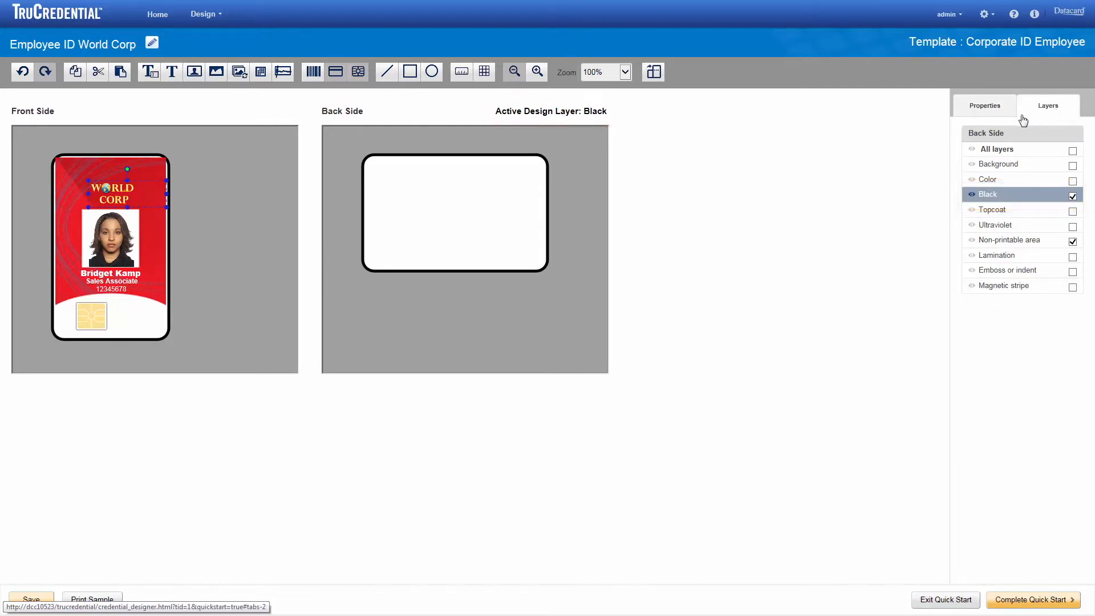
drag(170, 74, 433, 201)
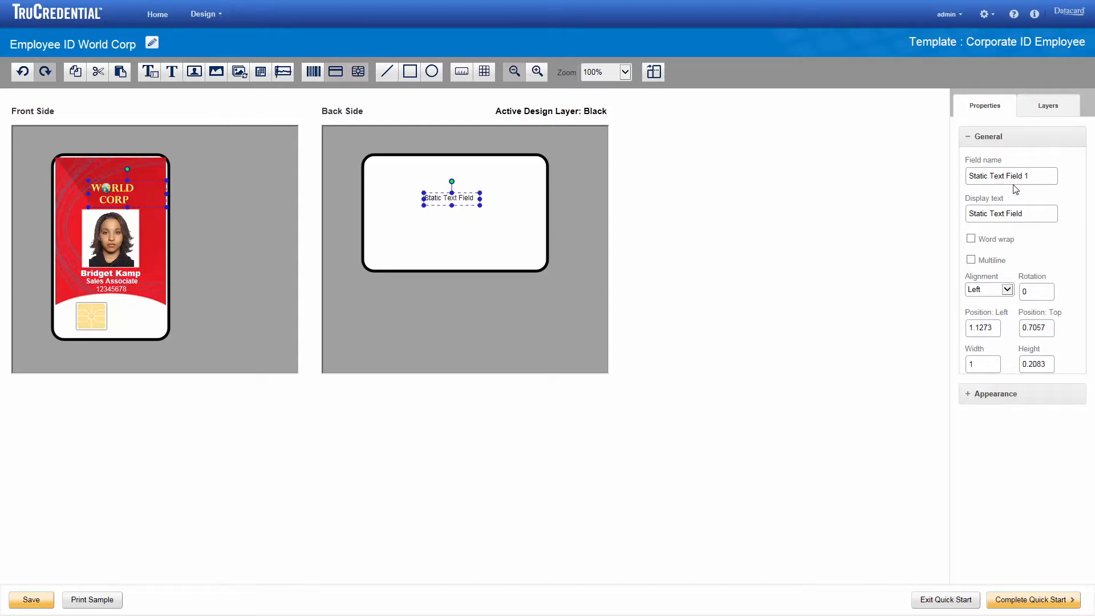
Step: Name the static text field Return address and make it multiline
click(1029, 176)
drag(1030, 176, 943, 171)
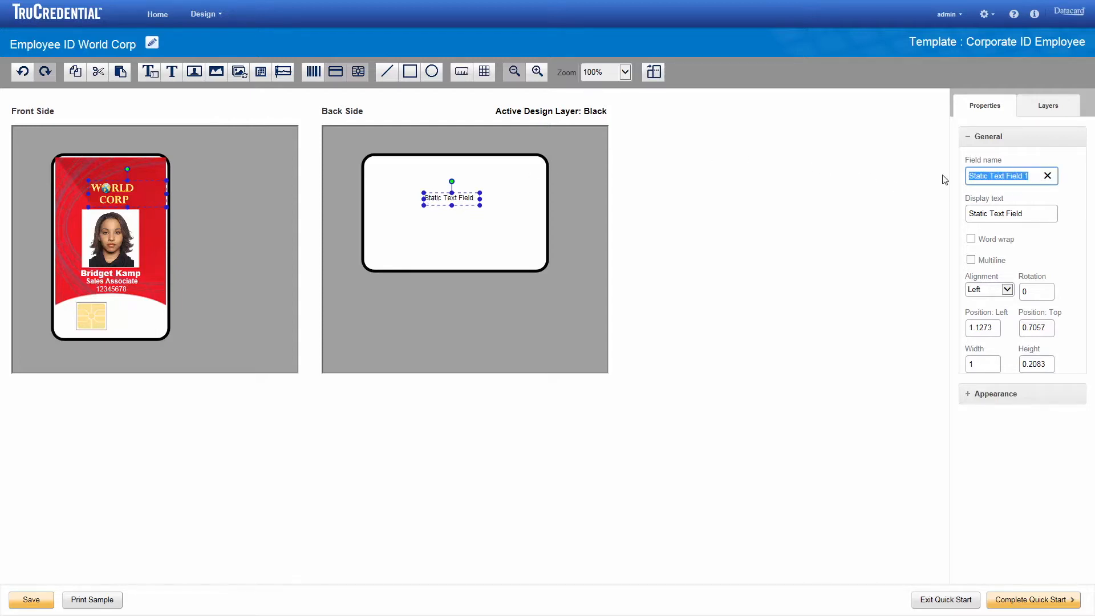
text(Return address)
click(974, 260)
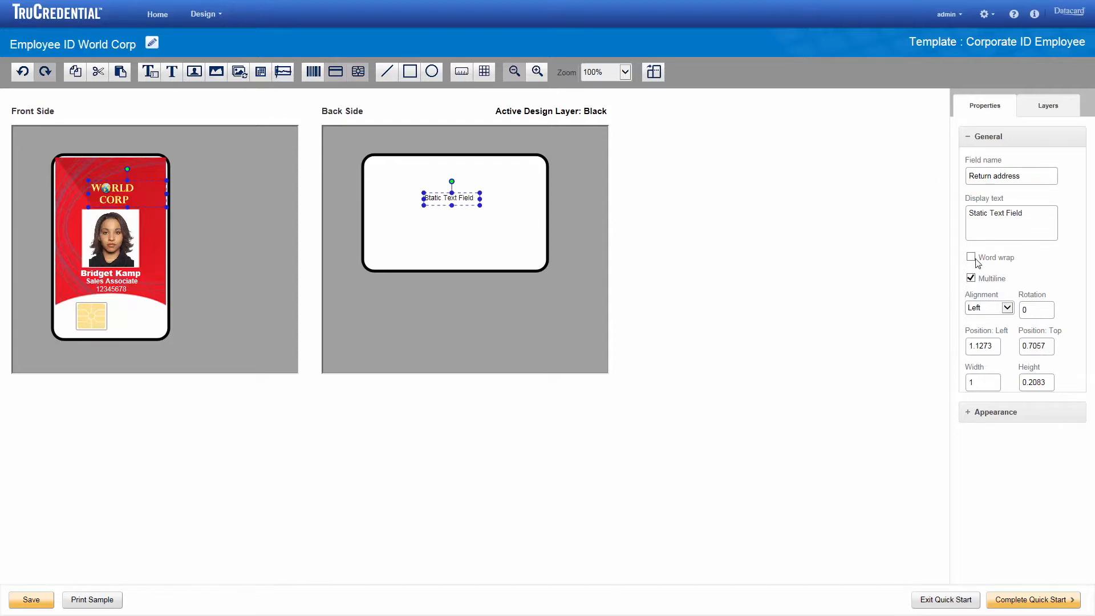
Step: Set the field's display text to "If found, please return to:" followed by the return address on two lines
drag(1033, 216, 955, 215)
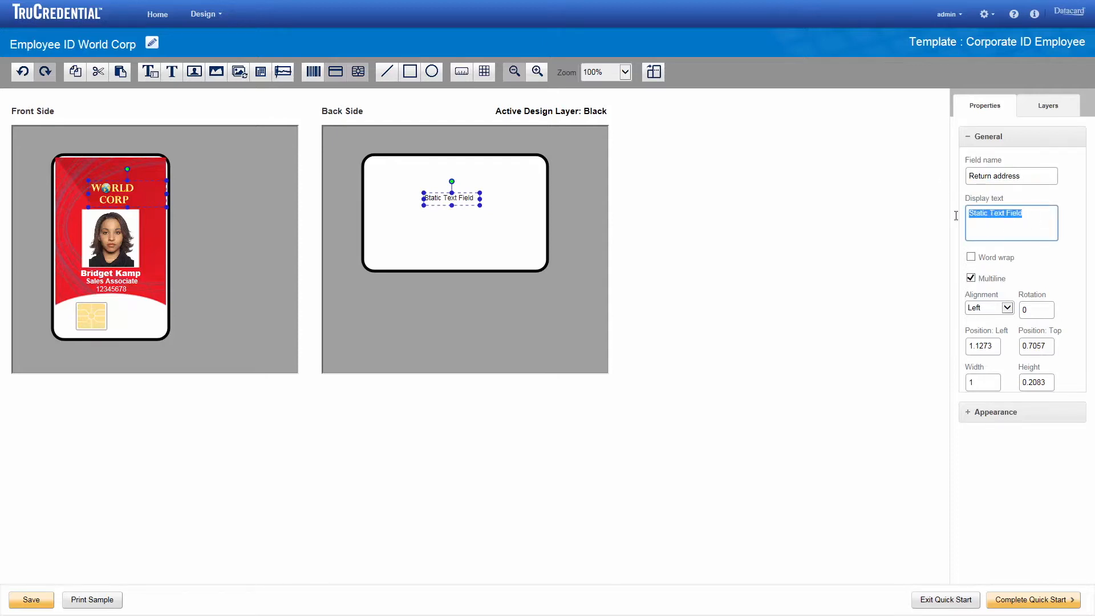
text(If found, please return to:)
key(Return)
text(P.O. Box 1111)
key(Return)
text(Anyplace, Anywhere)
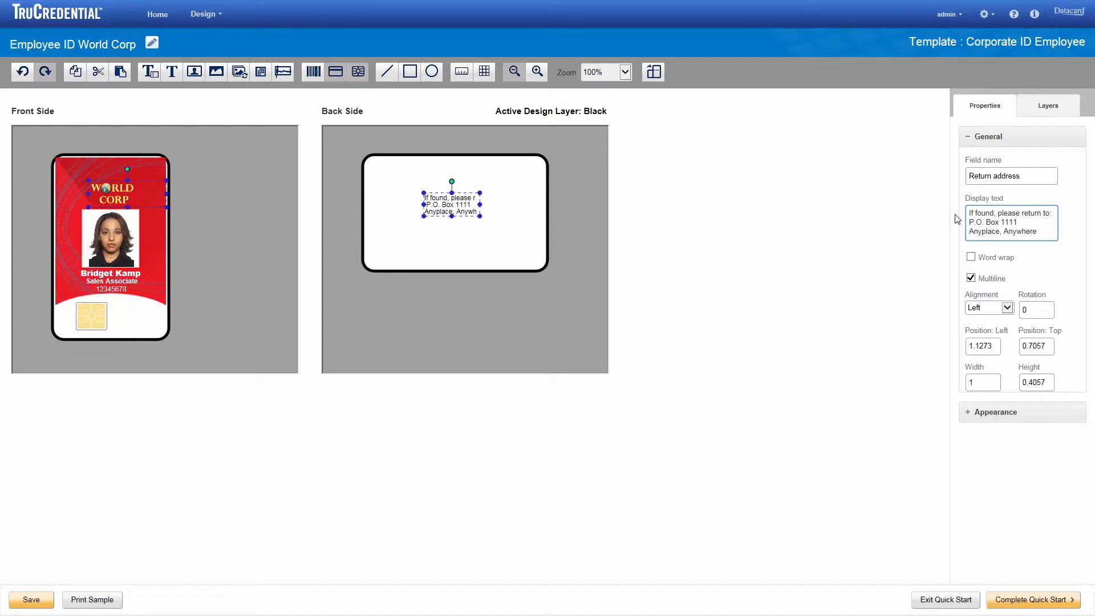
Step: Widen the return address field to about 1.67 and center its text, with its font appearance settings expanded
click(956, 219)
click(991, 308)
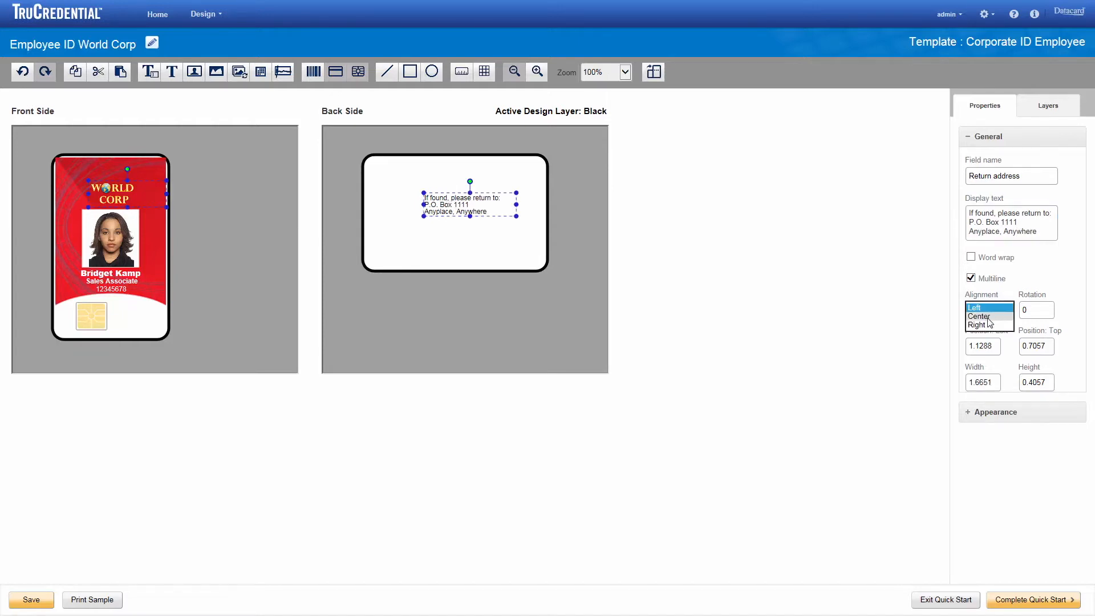
click(986, 317)
click(967, 413)
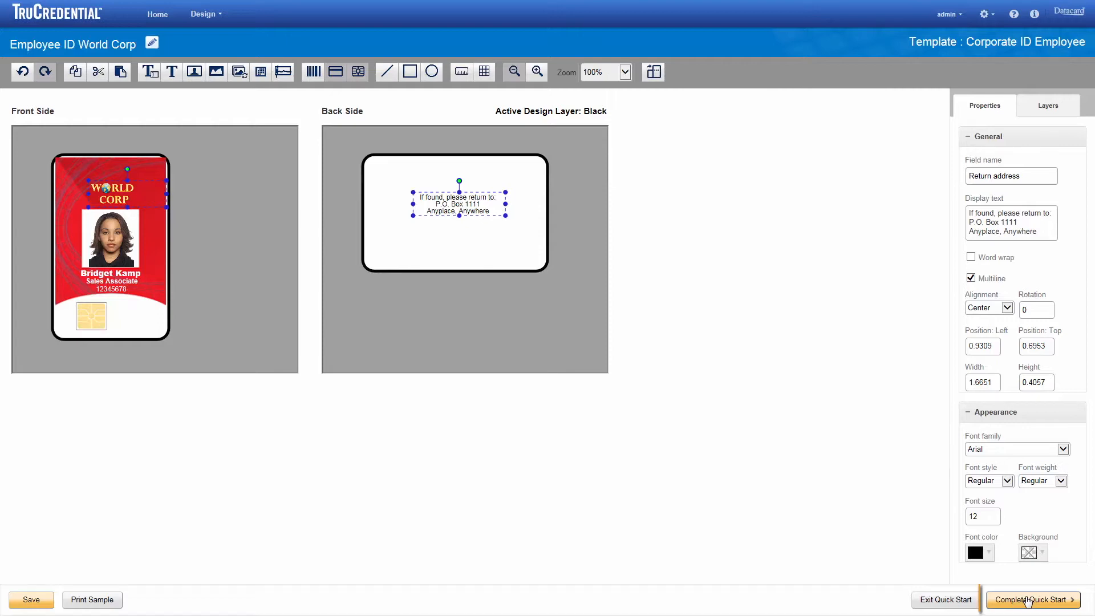
Step: Complete the Quick Start for the credential and begin registering a printer
click(1025, 596)
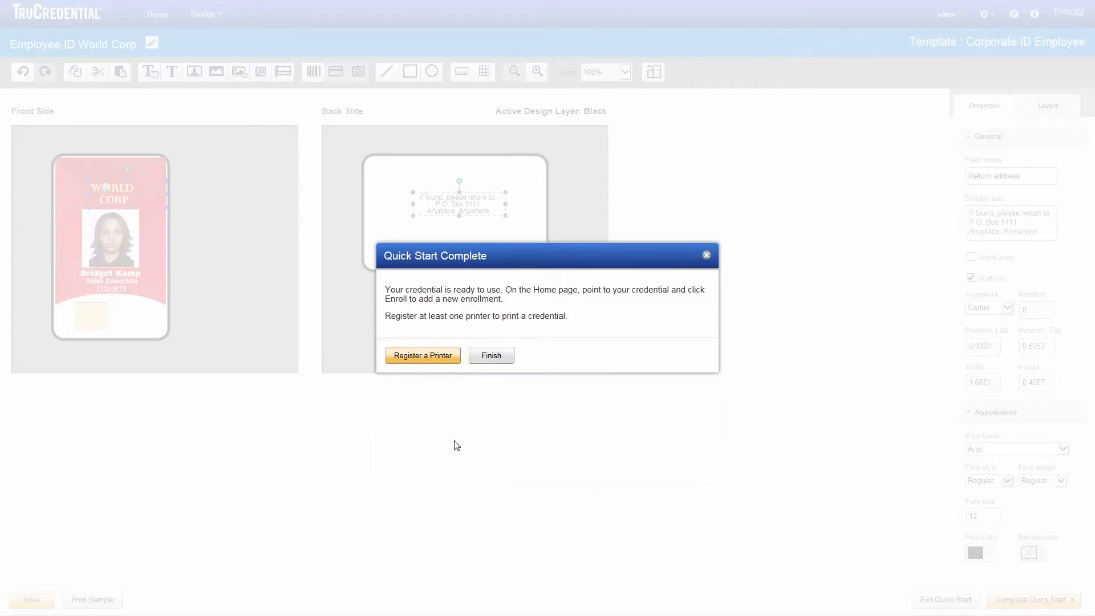
click(415, 356)
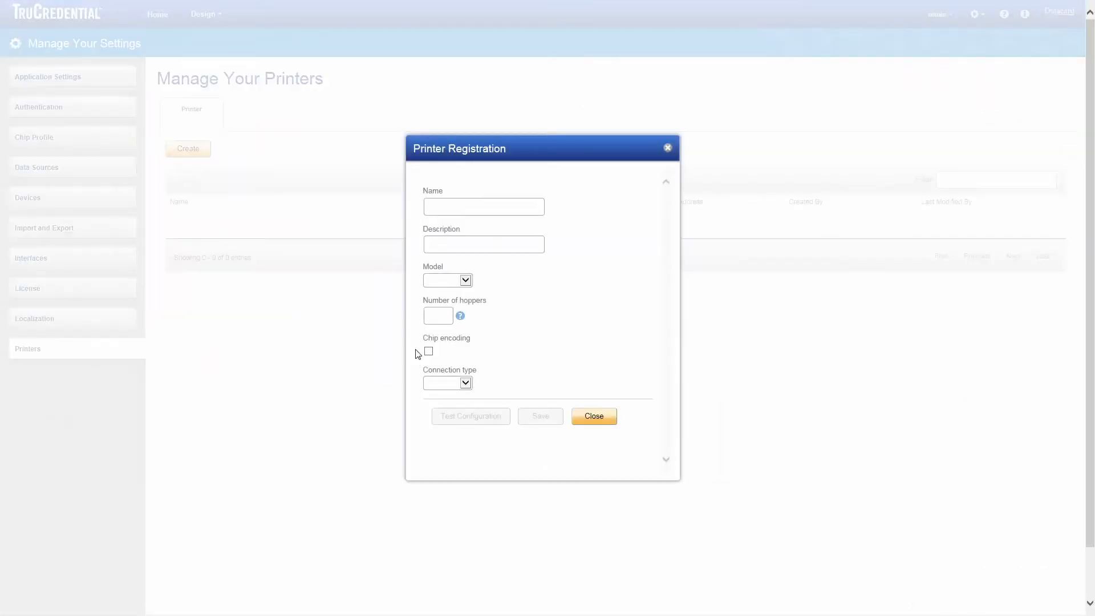
Step: Name the printer SD360 in Lobby and describe it as Card printer by receptionist desk
click(444, 207)
text(SD360 in Lobby)
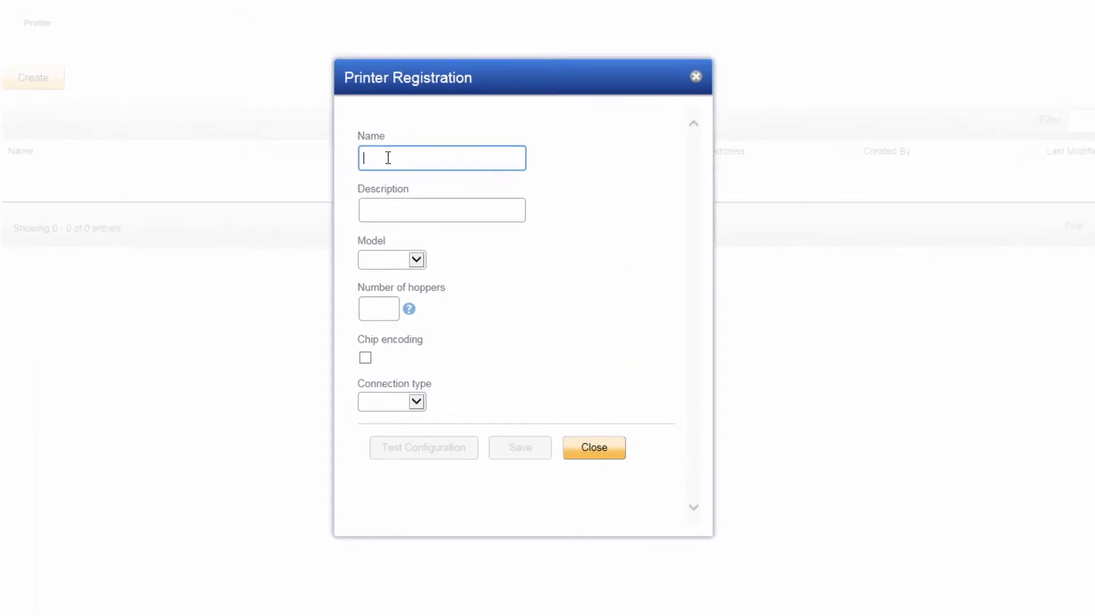
key(Tab)
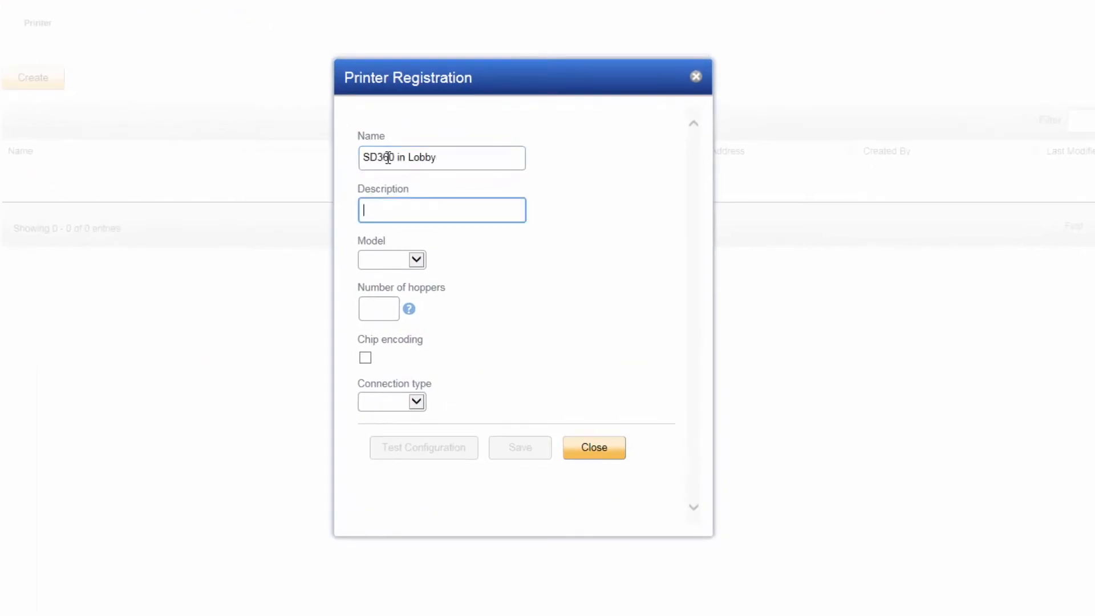
text(Card printer by receptionist desk)
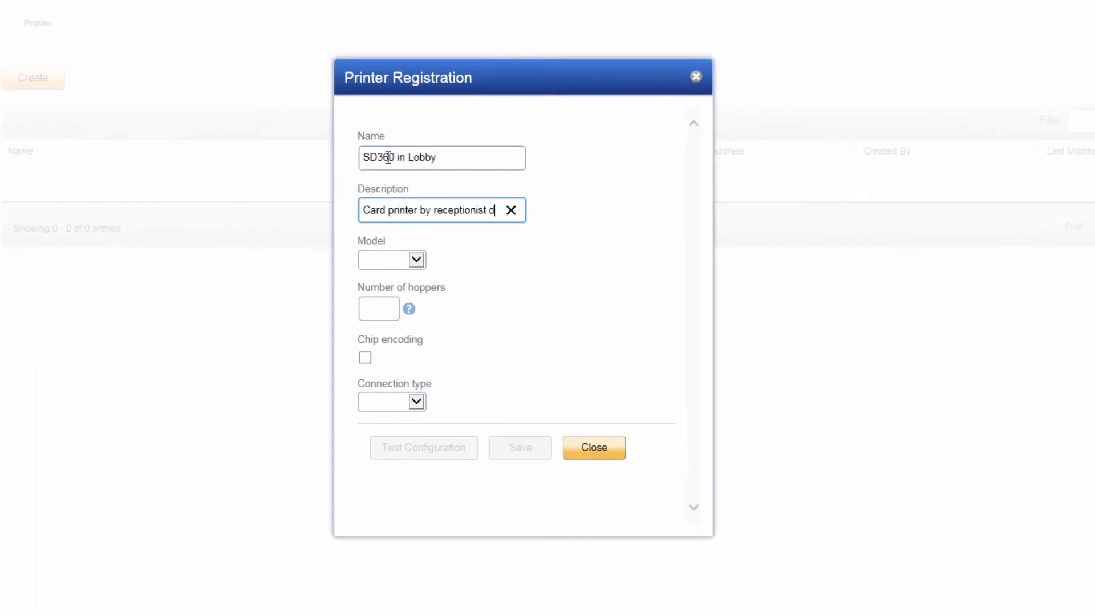
Step: Set the printer model to SD360 and the connection type to USB, with XPS Card Printer as the printer
click(417, 264)
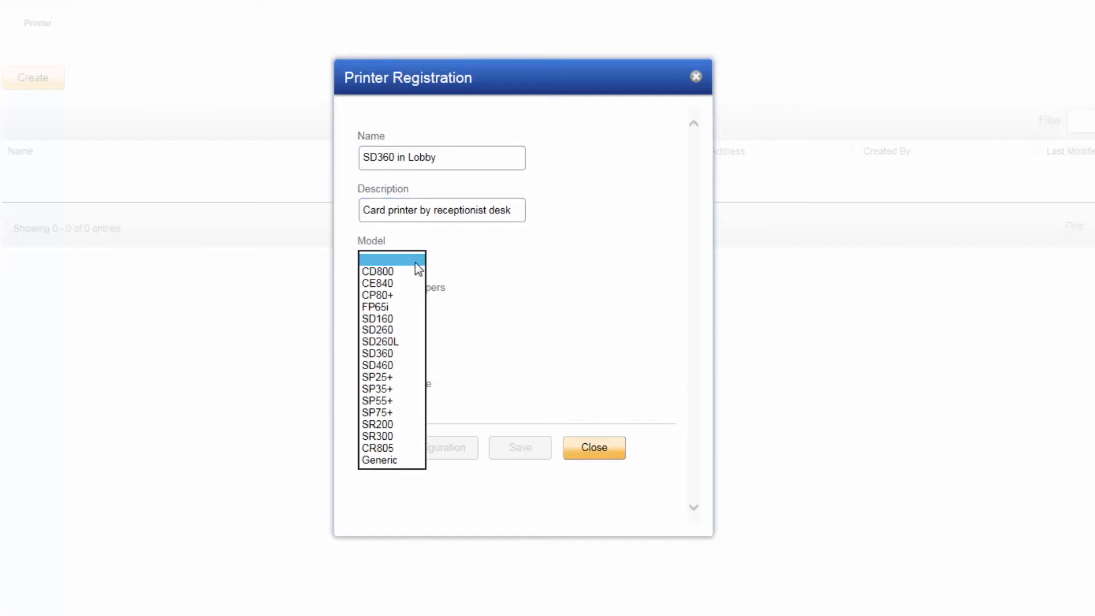
click(387, 354)
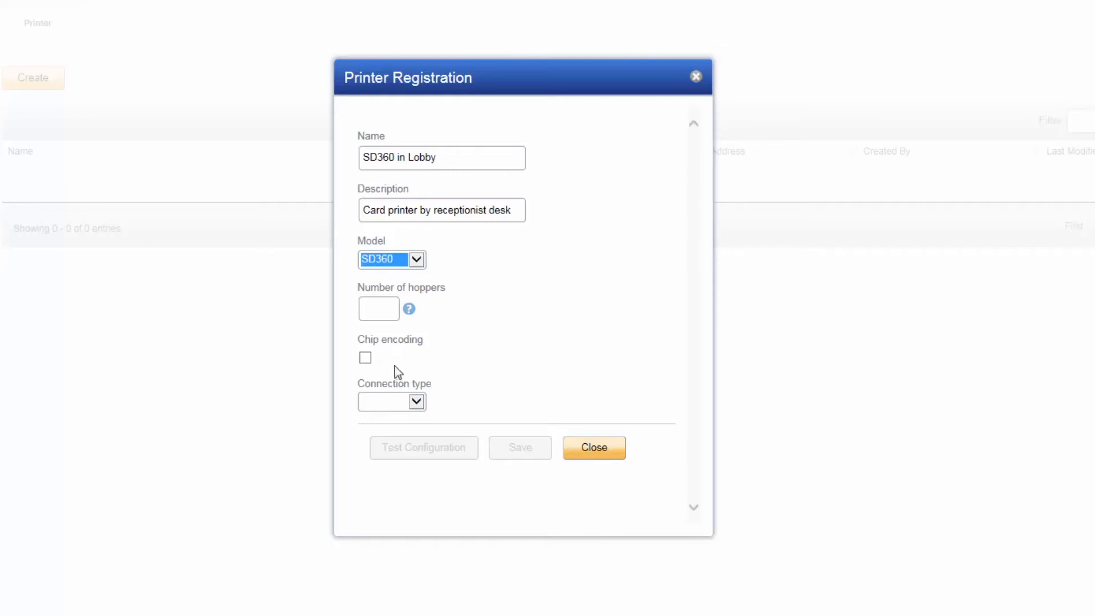
click(417, 402)
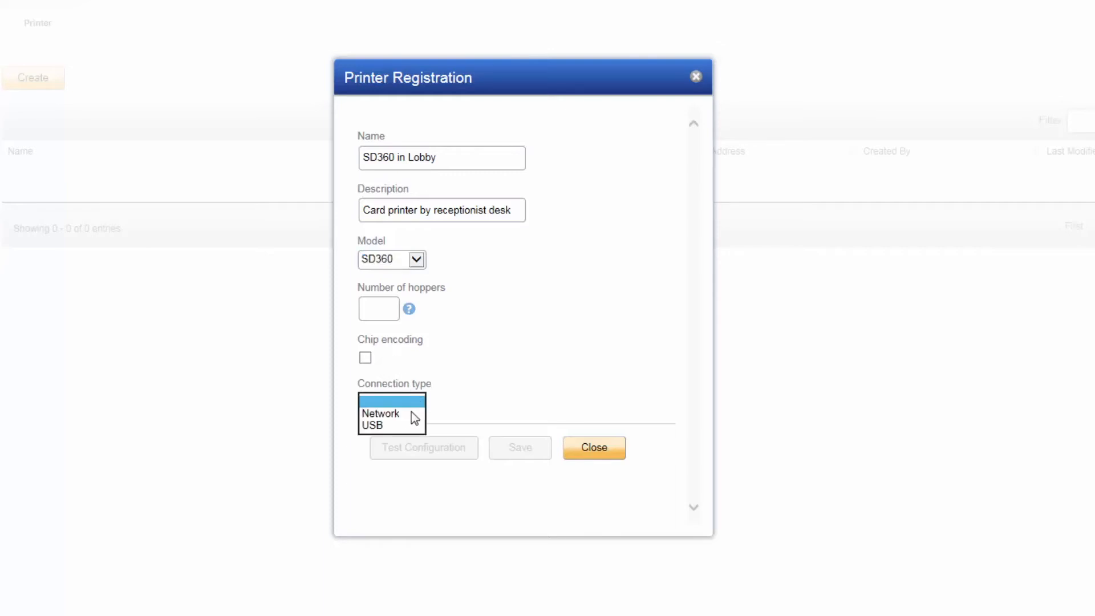
click(399, 426)
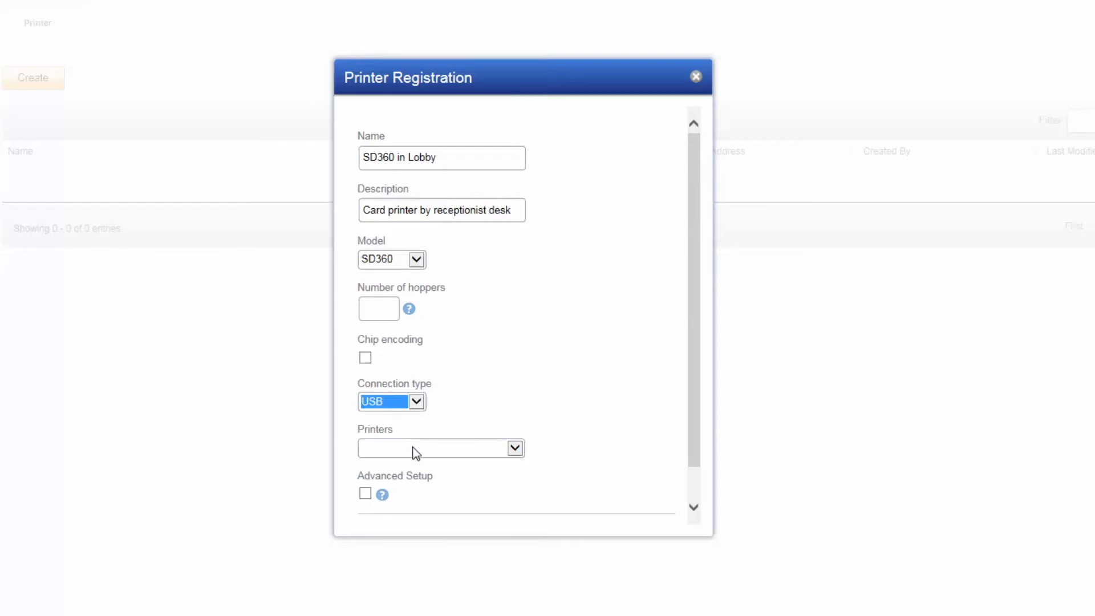
click(412, 449)
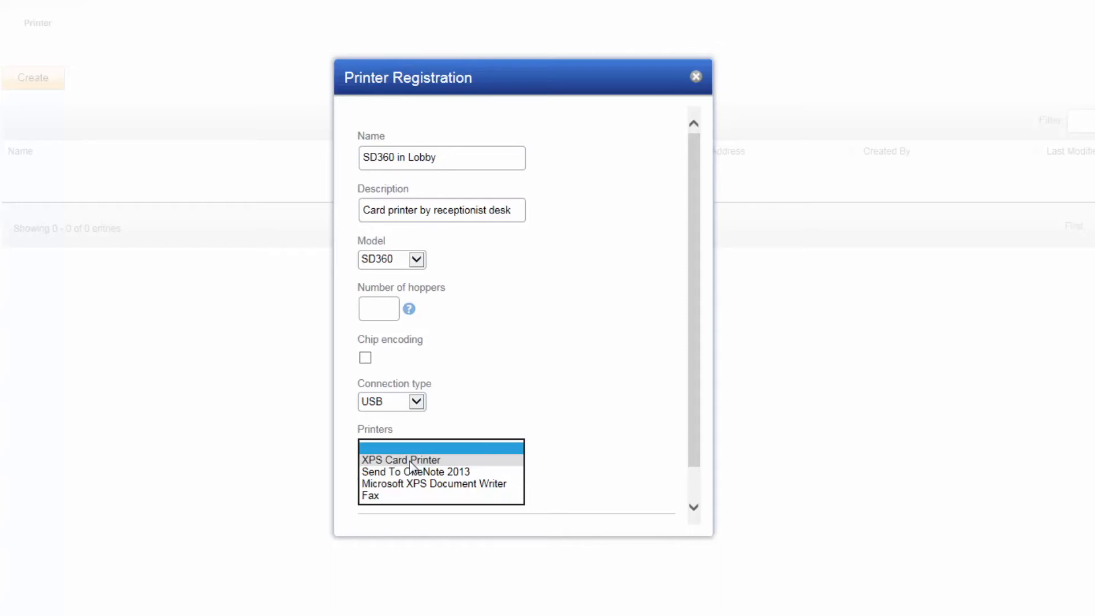
click(410, 460)
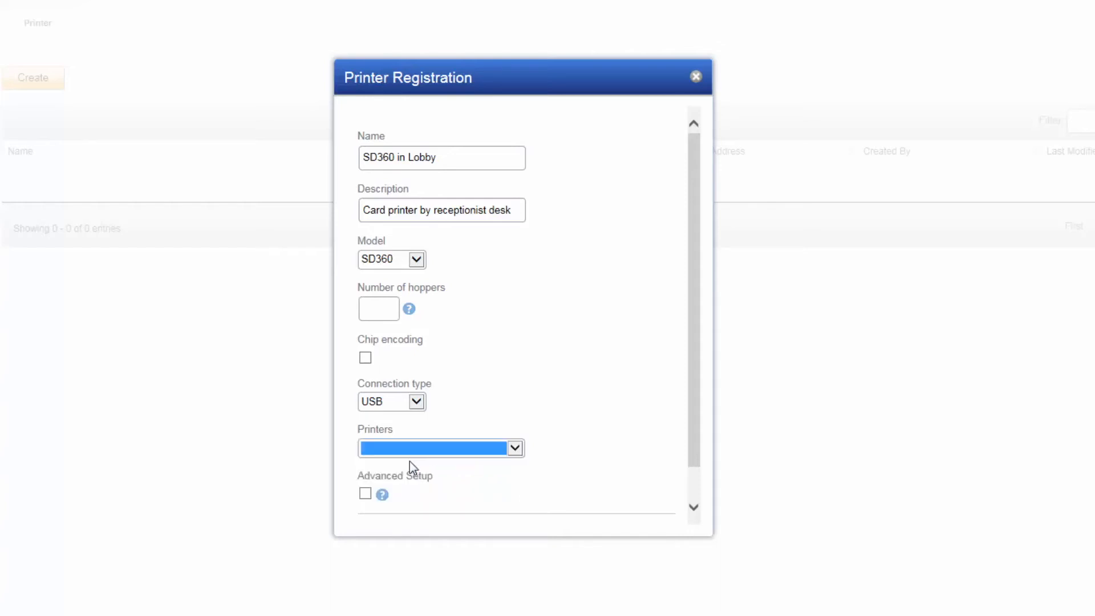
Step: Test the printer configuration, save the registration and finish the Quick Start
drag(694, 459, 688, 495)
click(444, 503)
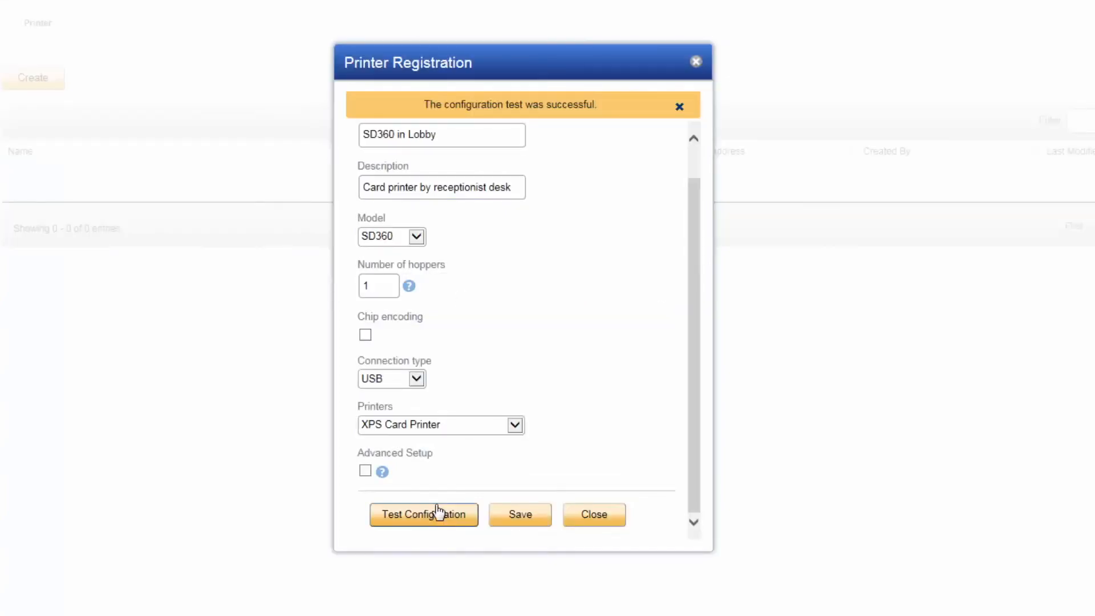
click(516, 519)
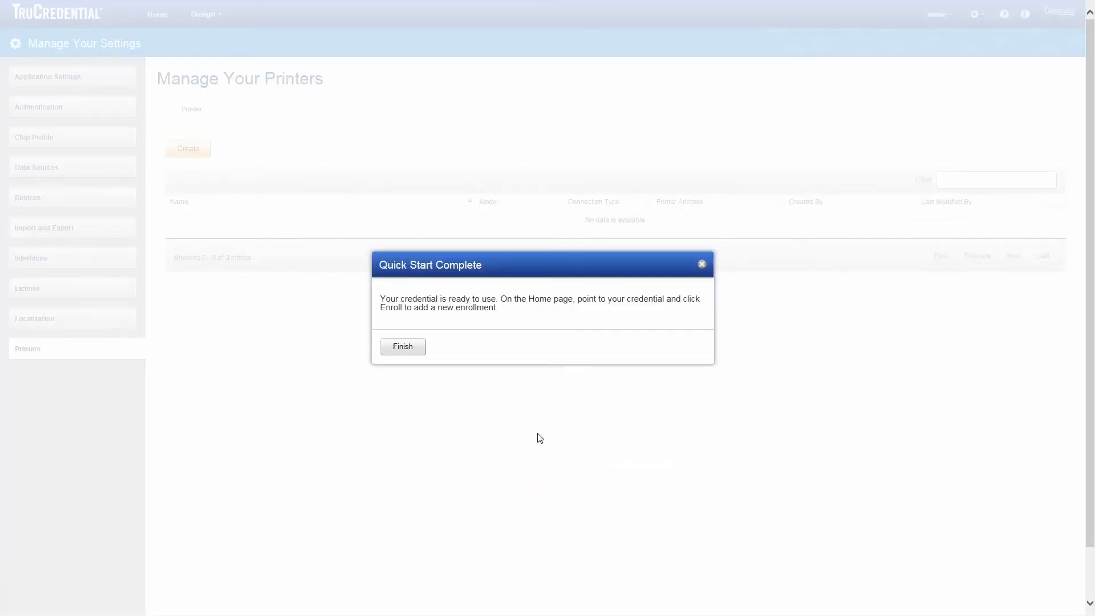
click(403, 347)
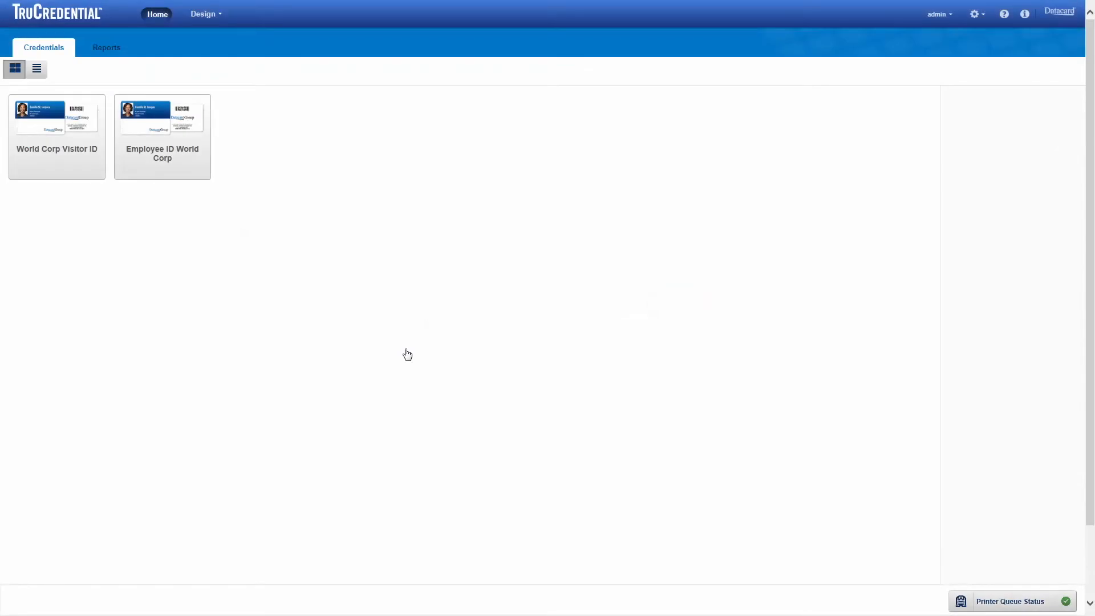
Step: View the record search page of the Employee ID World Corp credential and return to the credentials list
mouse_move(138, 174)
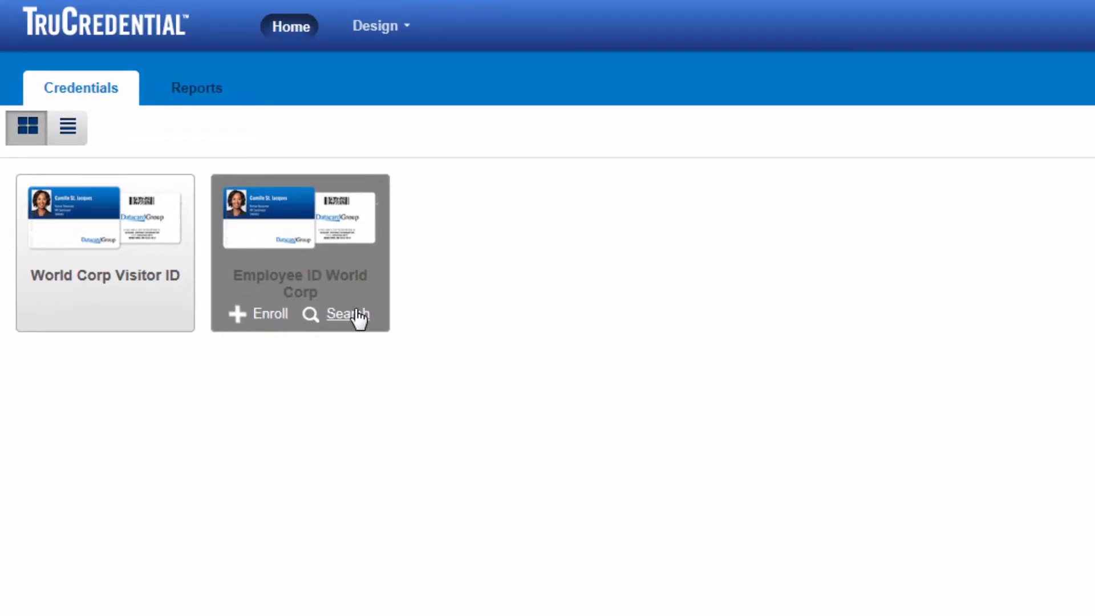
click(313, 283)
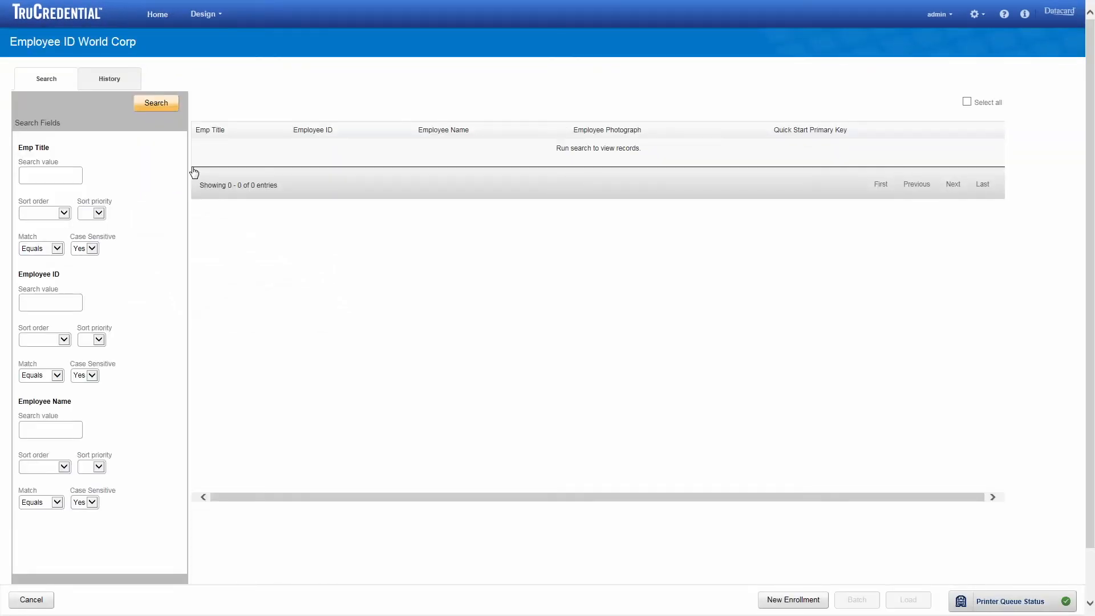
click(32, 601)
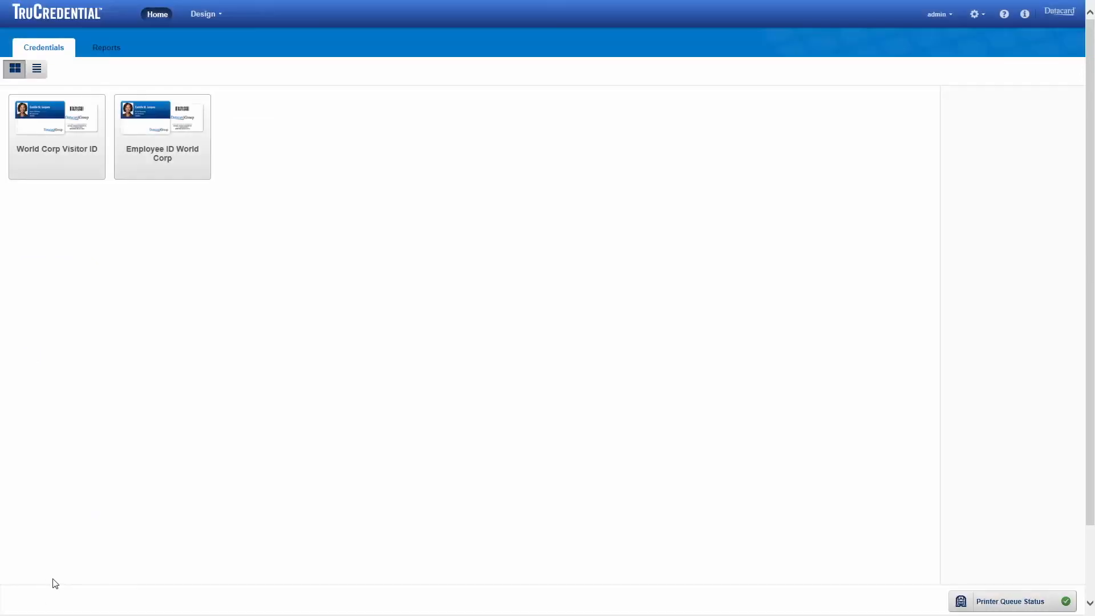
Step: Enroll a new Employee ID World Corp record with the title Marketing Specialist, the employee ID and the employee's name, and proceed to the photograph
mouse_move(163, 171)
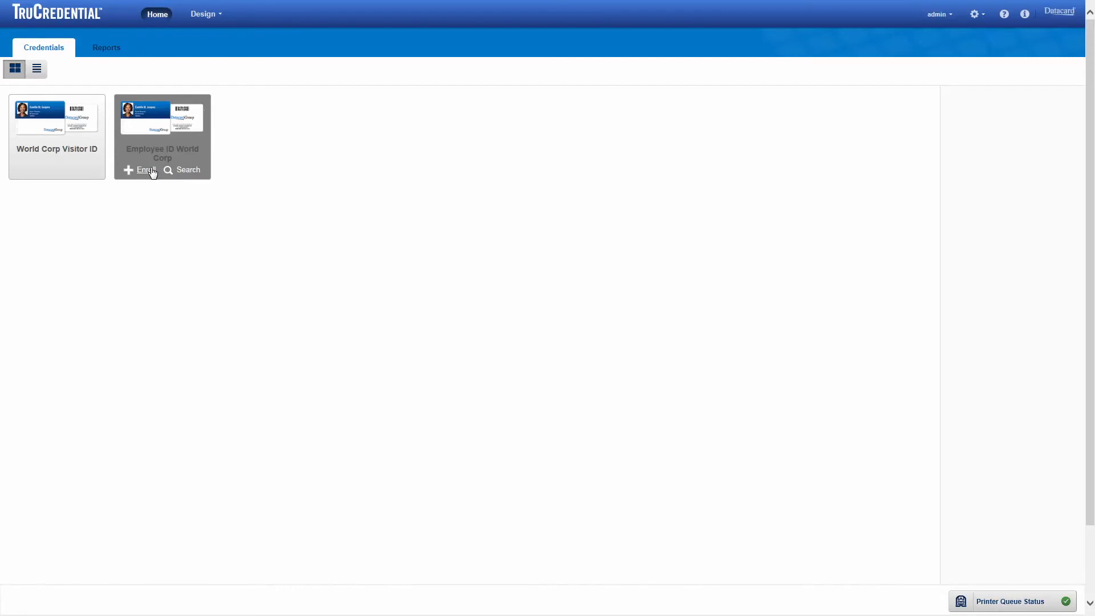
click(145, 170)
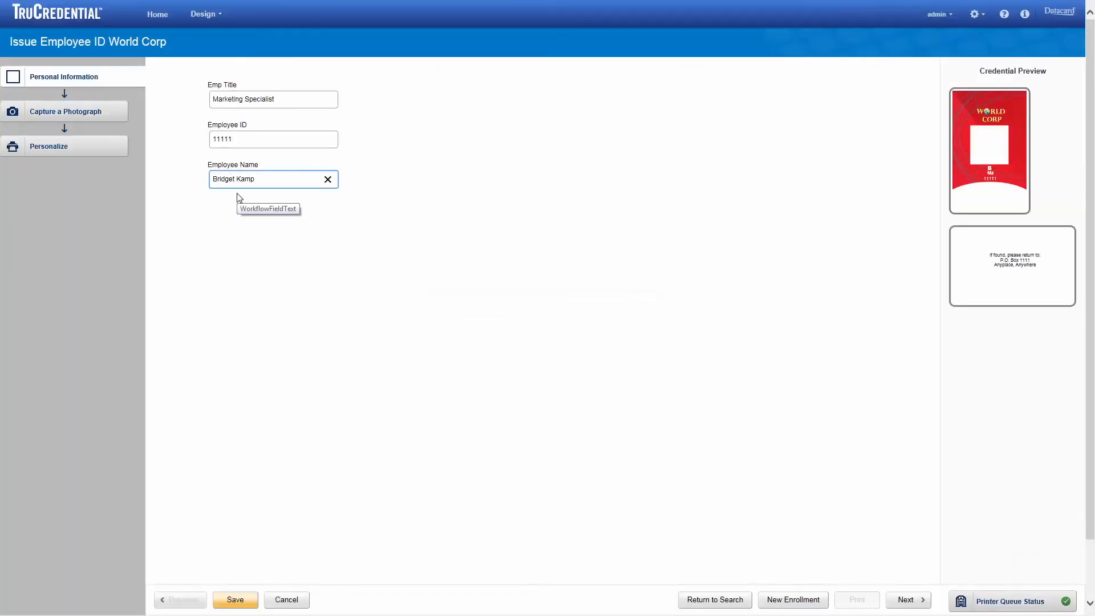
click(907, 606)
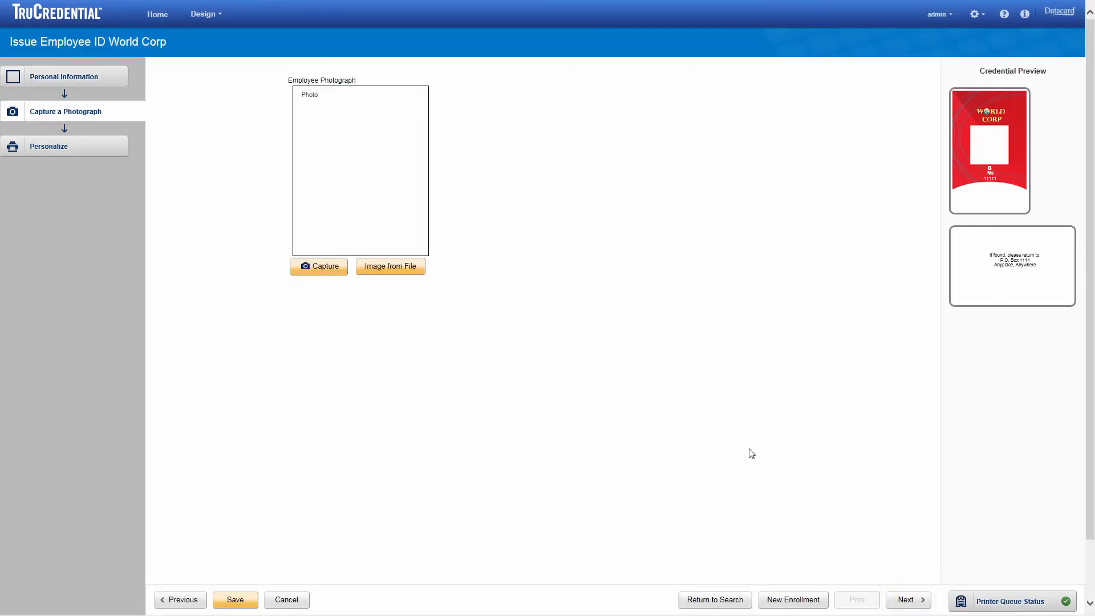
Step: Add the employee's photograph from the matching image file in the Headshots folder, accepting the default color correction and crop
click(391, 265)
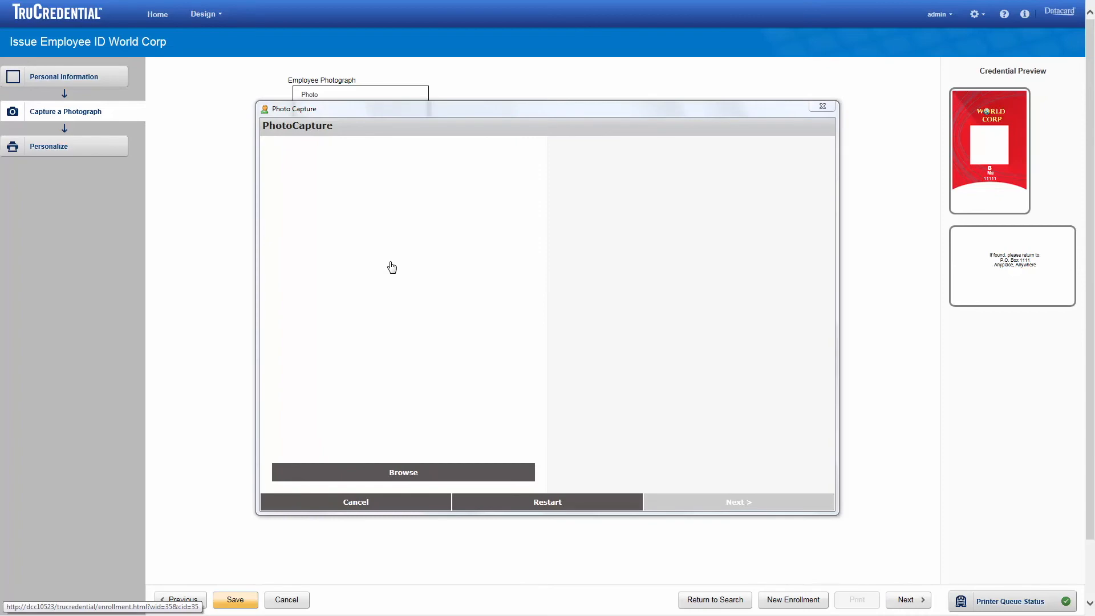
click(419, 472)
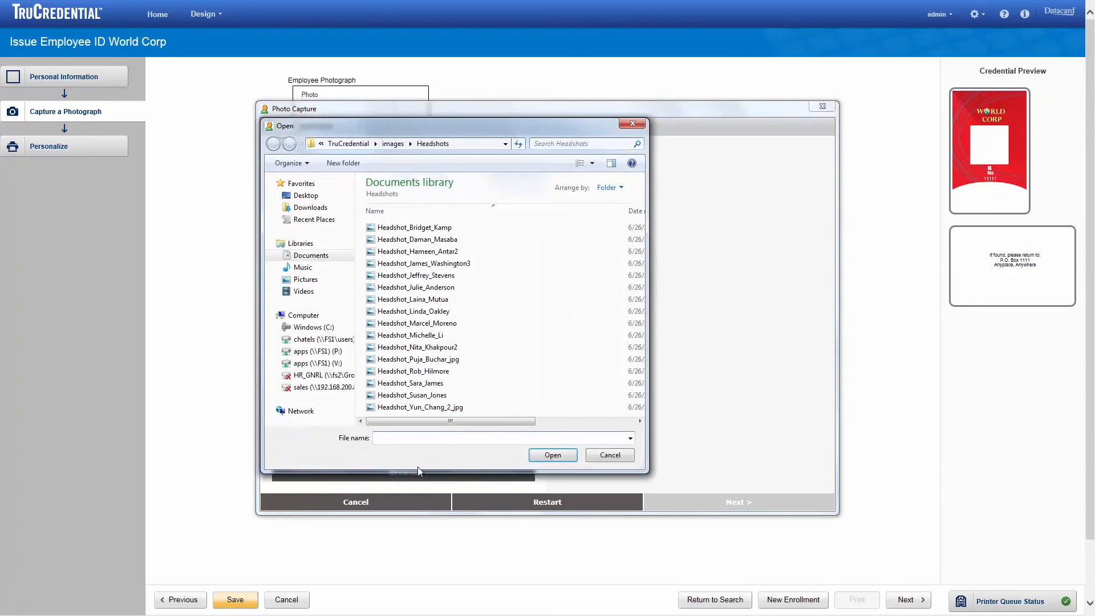
double_click(394, 227)
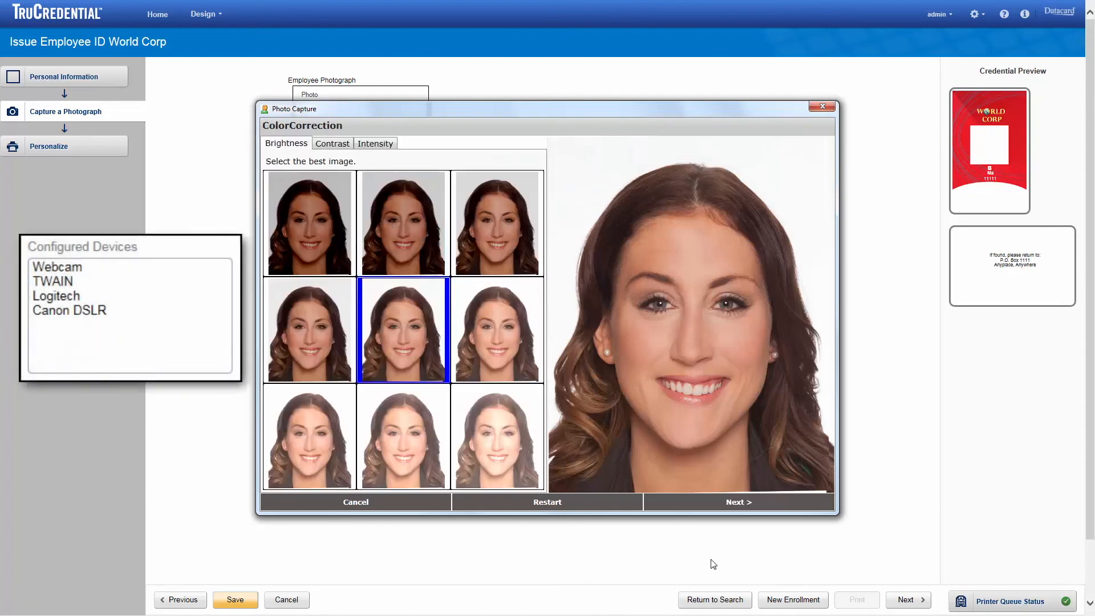
click(706, 504)
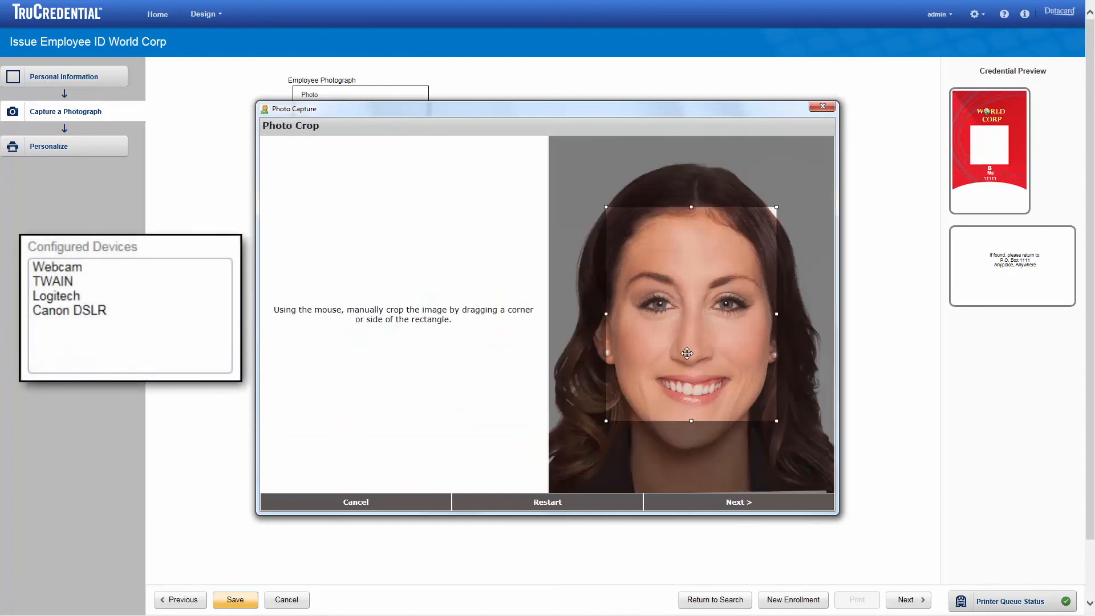
click(760, 501)
click(738, 502)
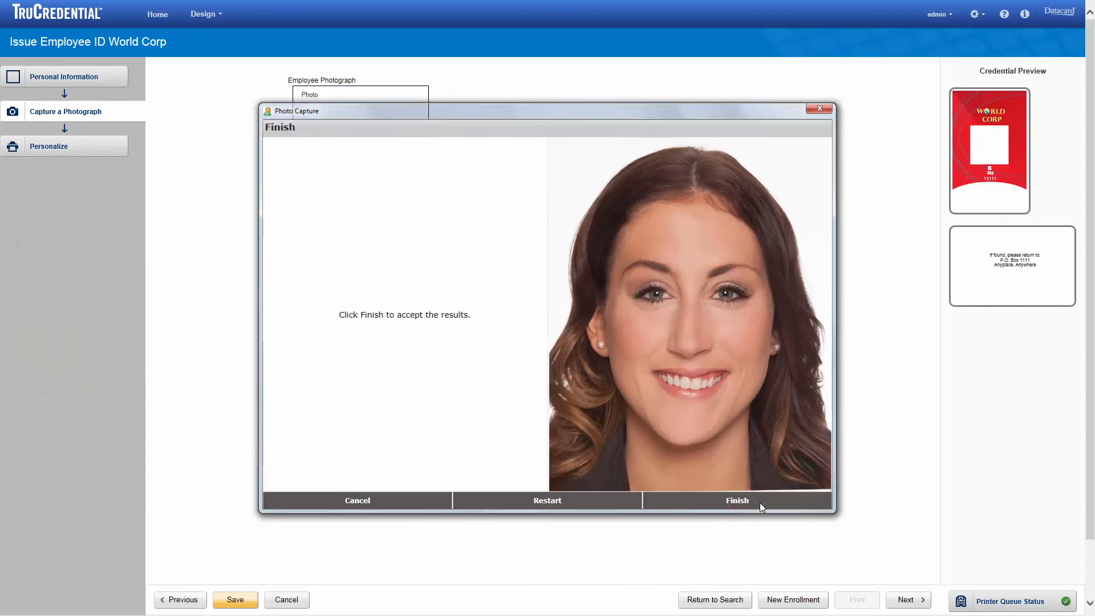
Step: Proceed to personalization and print one copy of the card on SD360 in Lobby from hopper 1
click(905, 599)
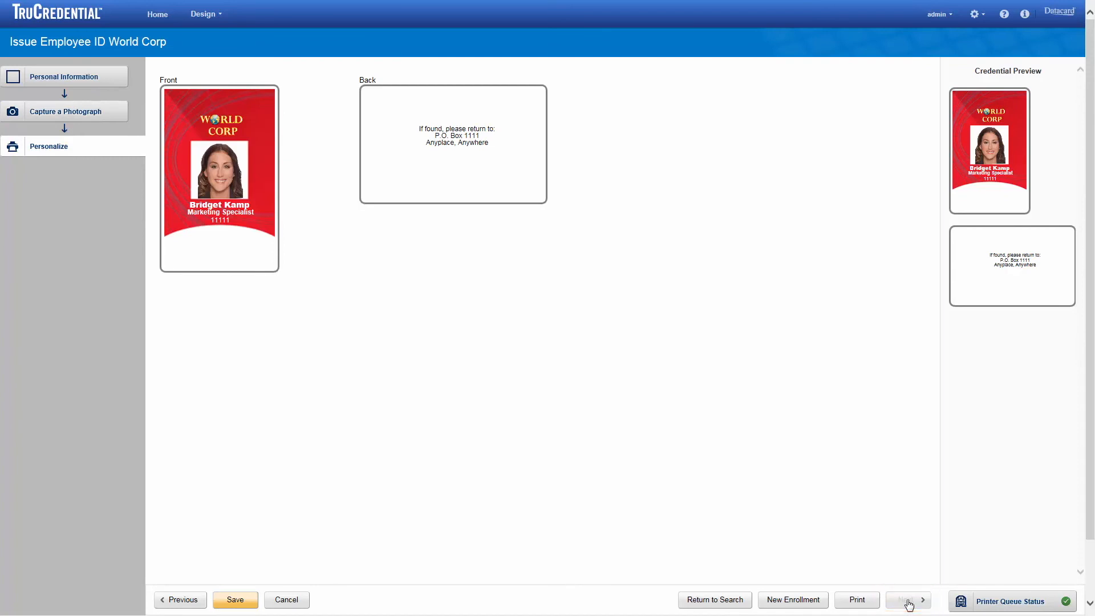
click(856, 600)
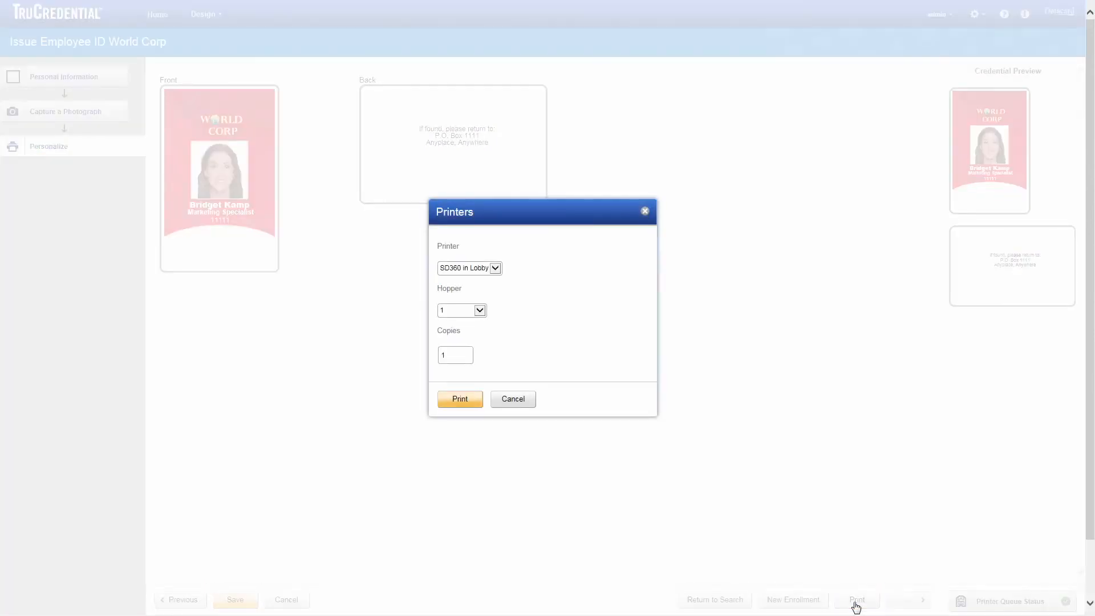
click(461, 400)
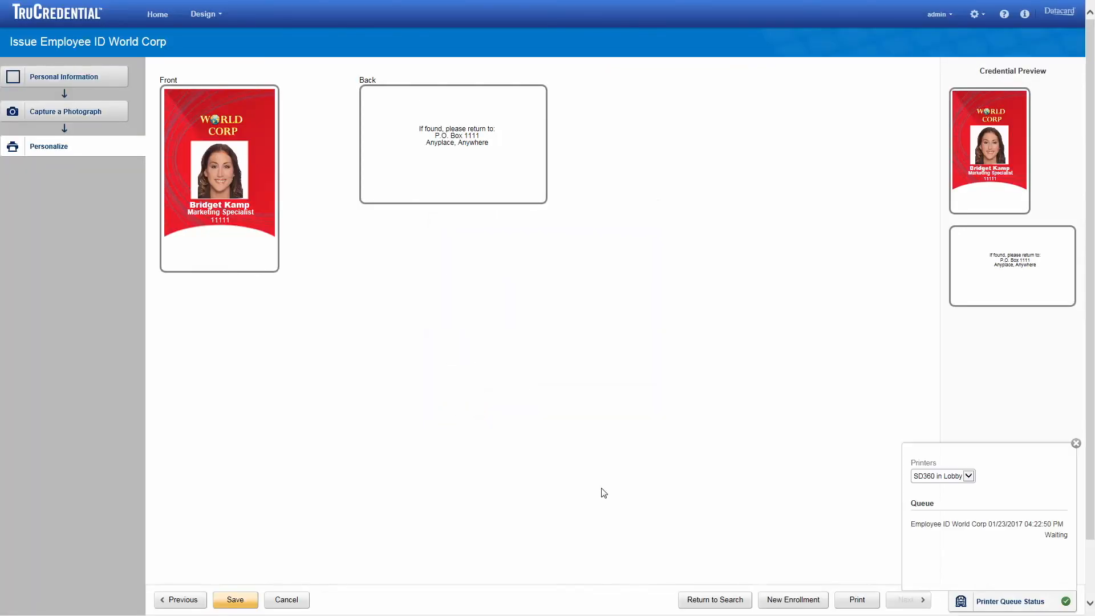